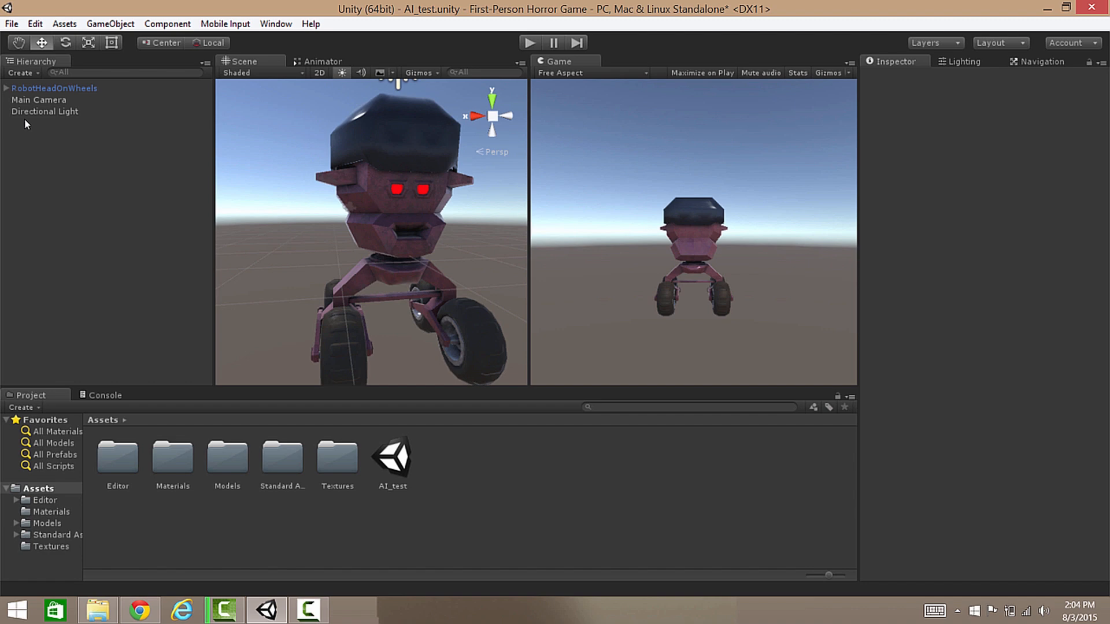
Add a 3D plane to the scene and set its position to X 0, Y 0, Z 0
left_click(106, 25)
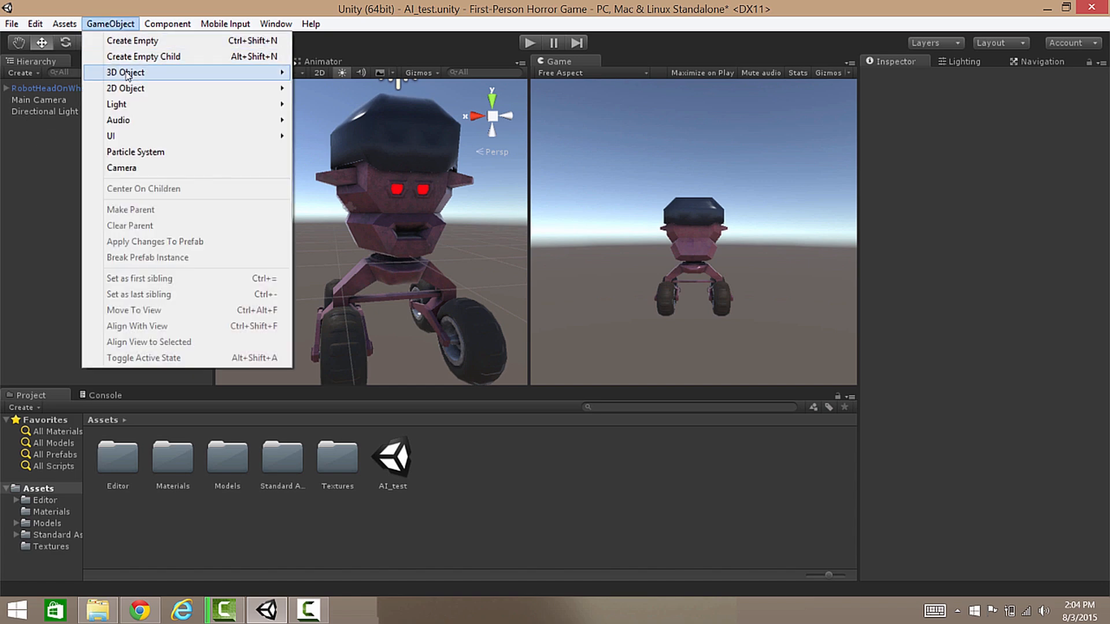
mouse_move(127, 75)
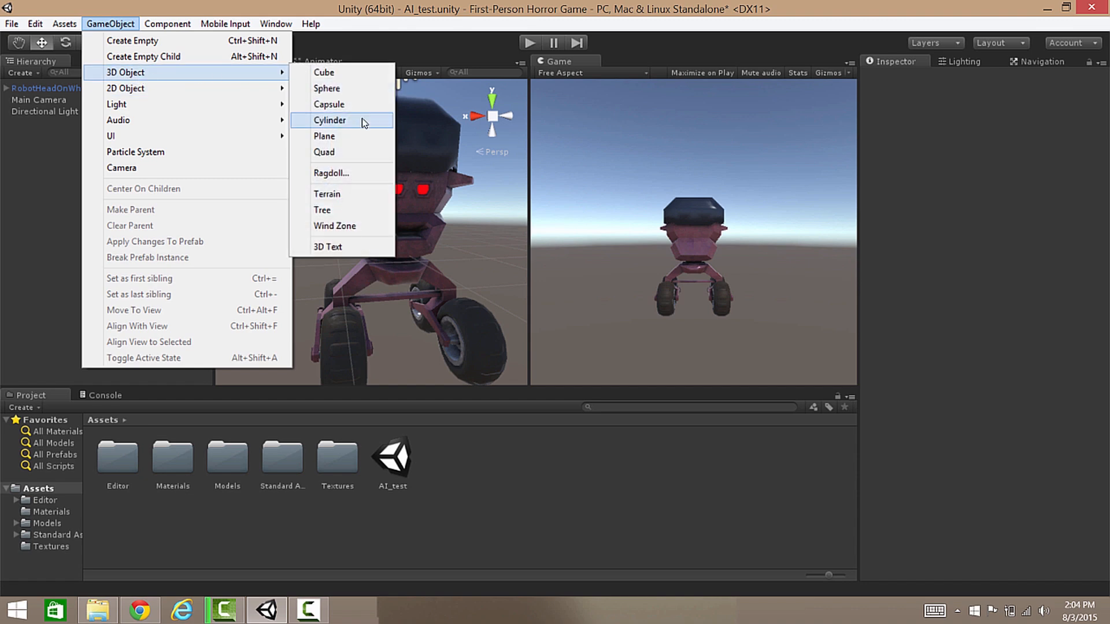
left_click(332, 135)
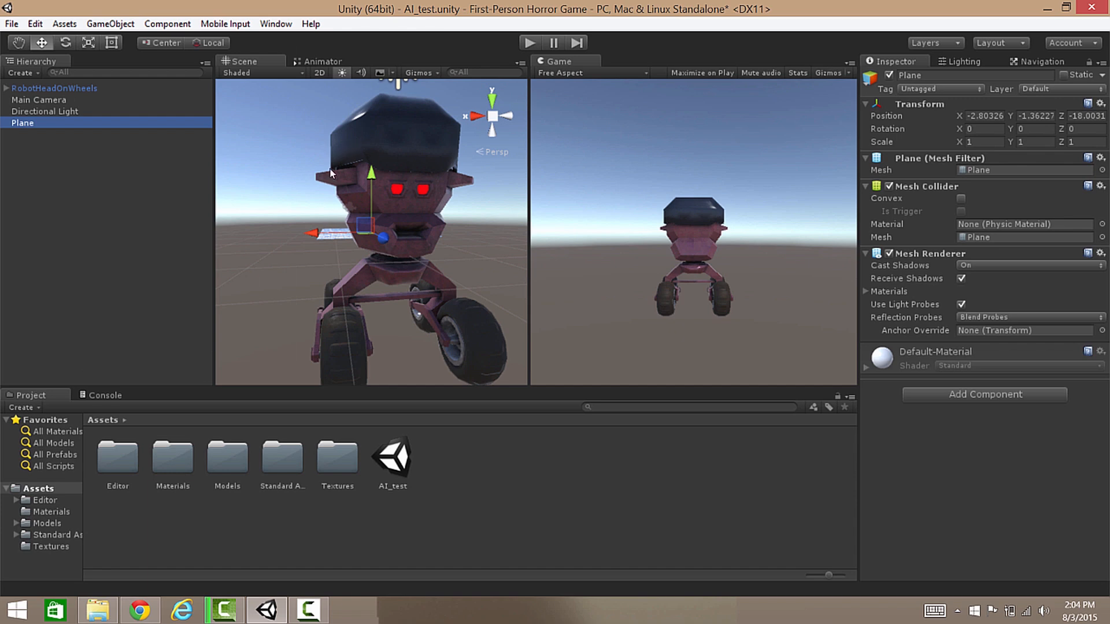
left_click(988, 115)
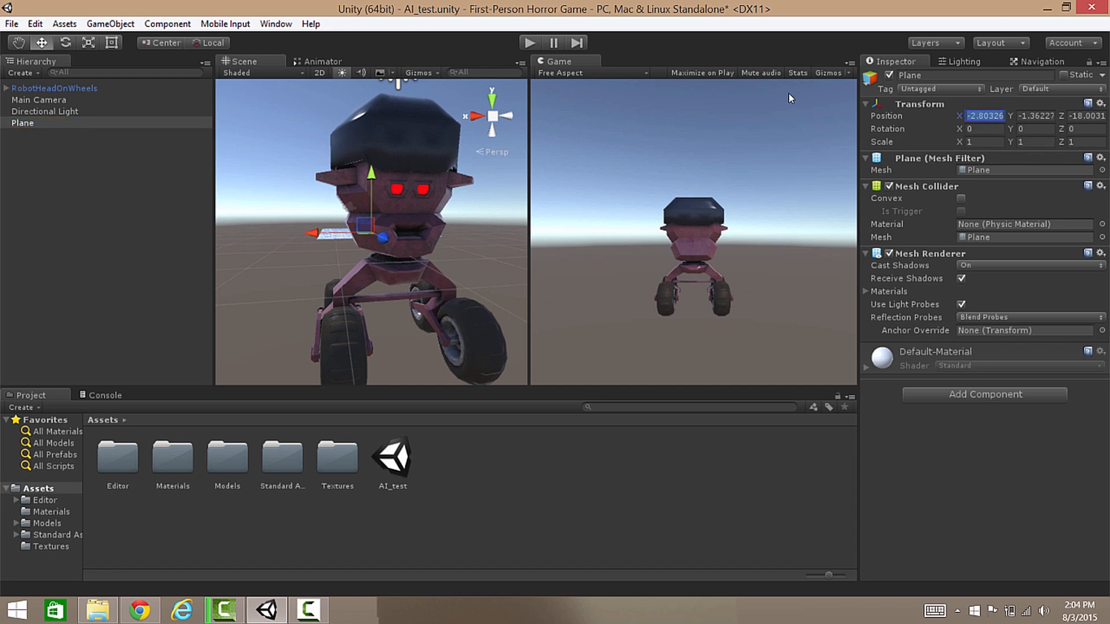
type("0")
key("Tab")
type("0")
key("Tab")
type("0")
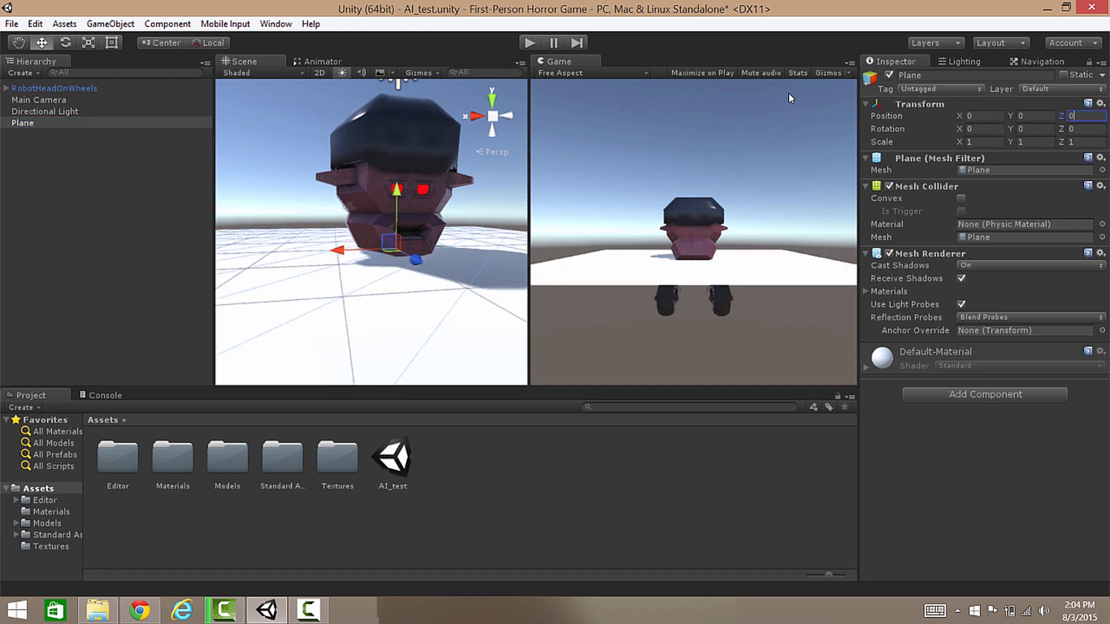
Raise RobotHeadOnWheels vertically until its wheels rest on the plane
right_click_drag(411, 172, 294, 207, "alt")
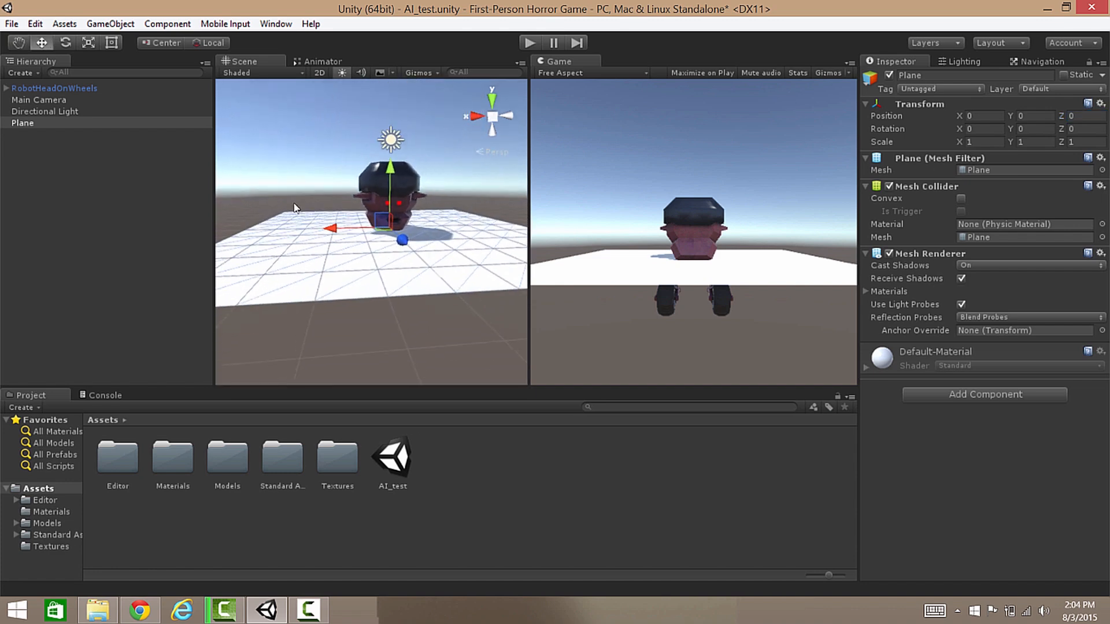
left_click(85, 90)
left_click_drag(393, 168, 400, 112)
mouse_move(415, 196)
right_mouse_down()
mouse_move(412, 217)
mouse_move(415, 192)
right_mouse_up()
Scale the plane to 15 on X and 15 on Z
left_click(409, 341)
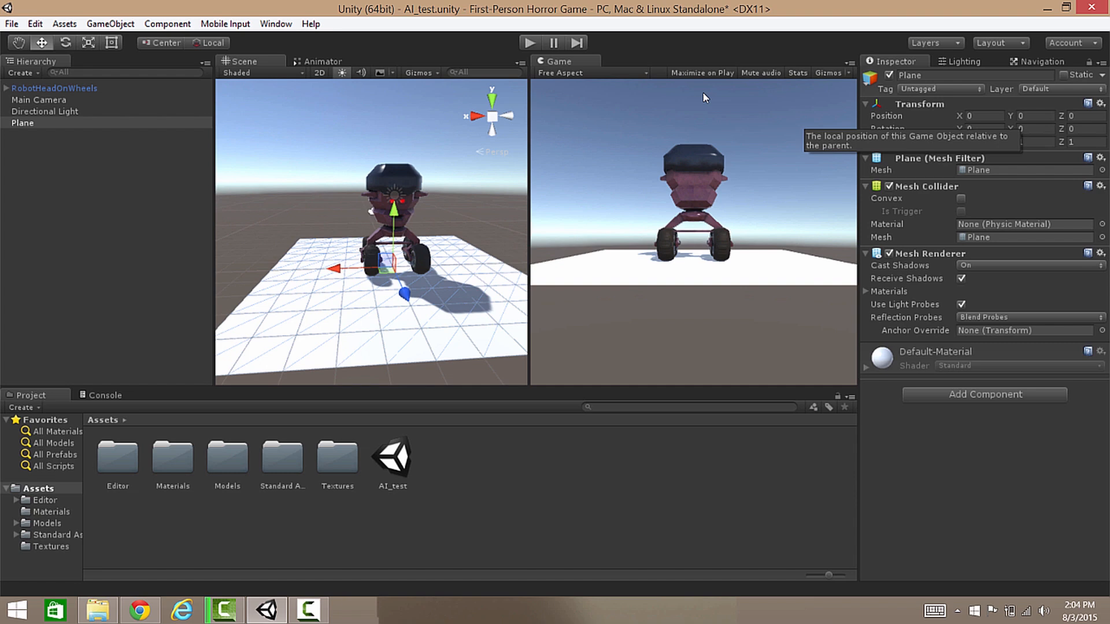
type("15")
key("Tab")
key("Tab")
type("15")
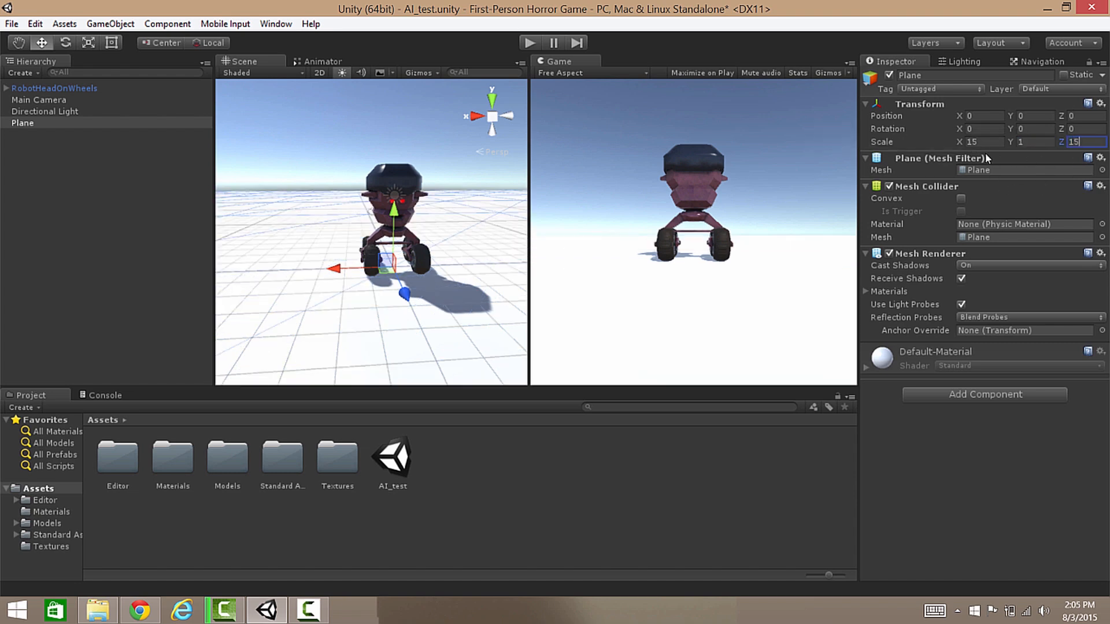
Fly around the scene to examine the enlarged plane and the robot from above and from the side
right_click_drag(450, 231, 85, 293)
key("s")
right_click_drag(265, 346, 275, 283)
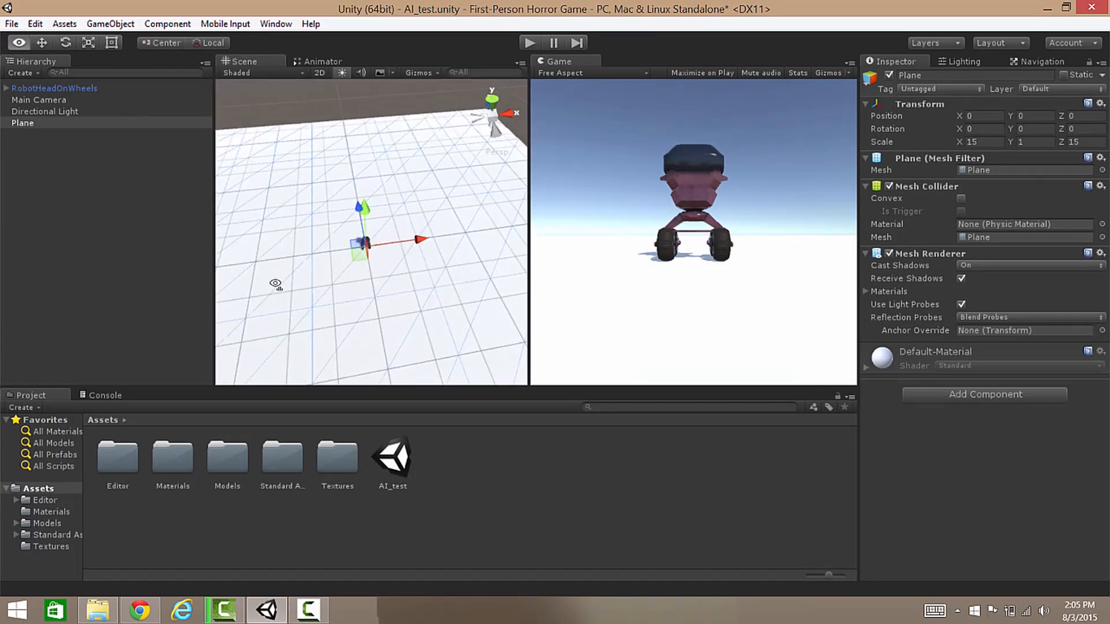
key("q")
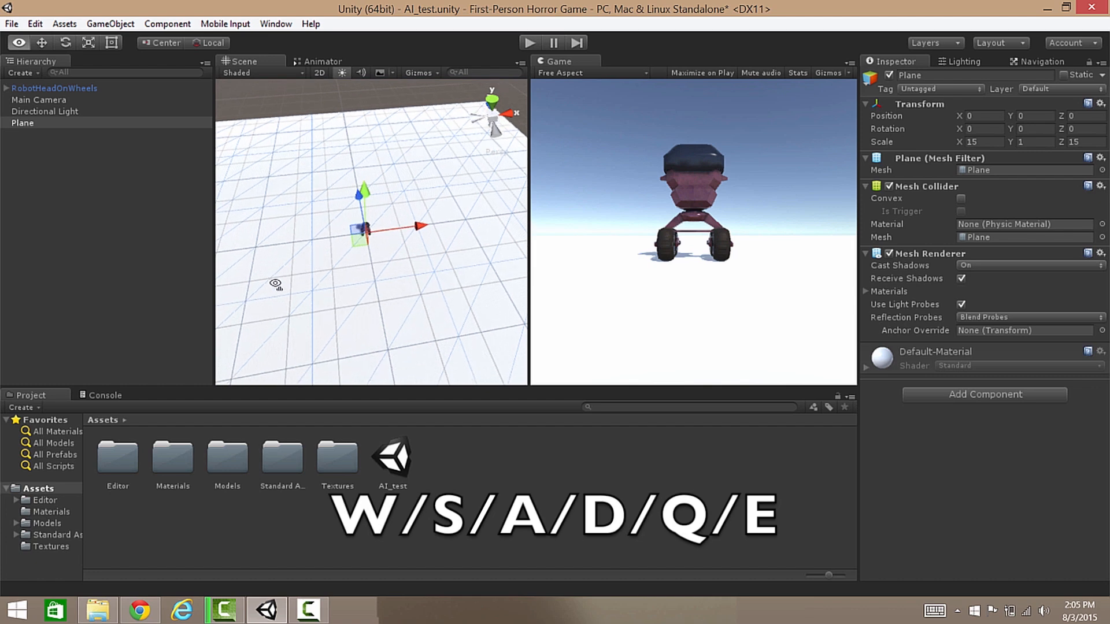
key("e")
key("e")
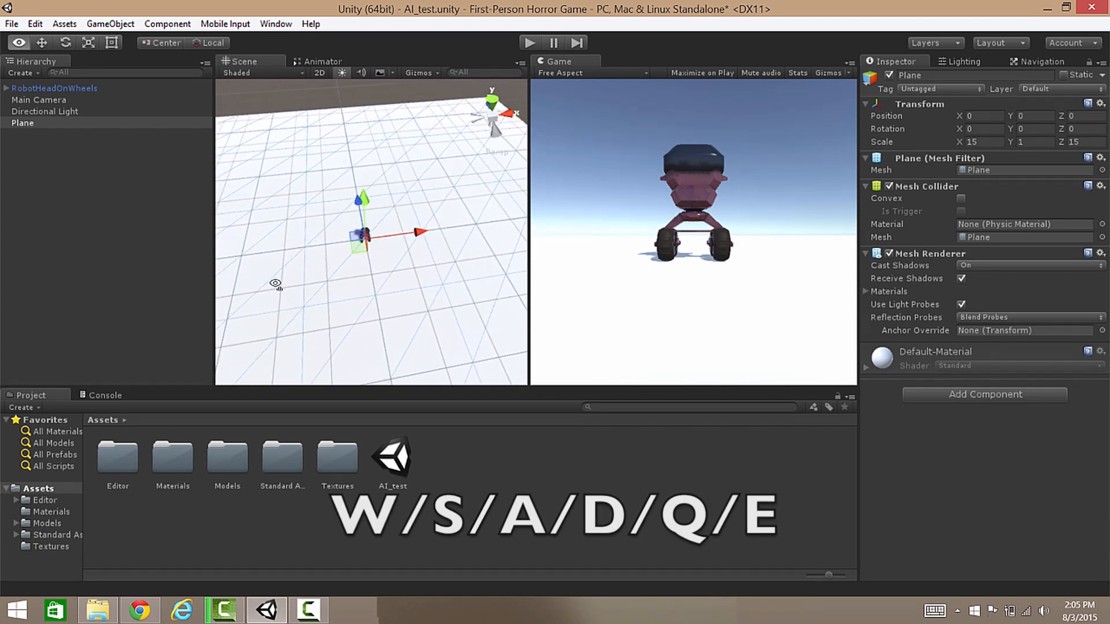
key("w")
right_click_drag(275, 283, 731, 151)
key("s")
key("d")
key("q")
key("s")
right_click_drag(731, 151, 740, 171)
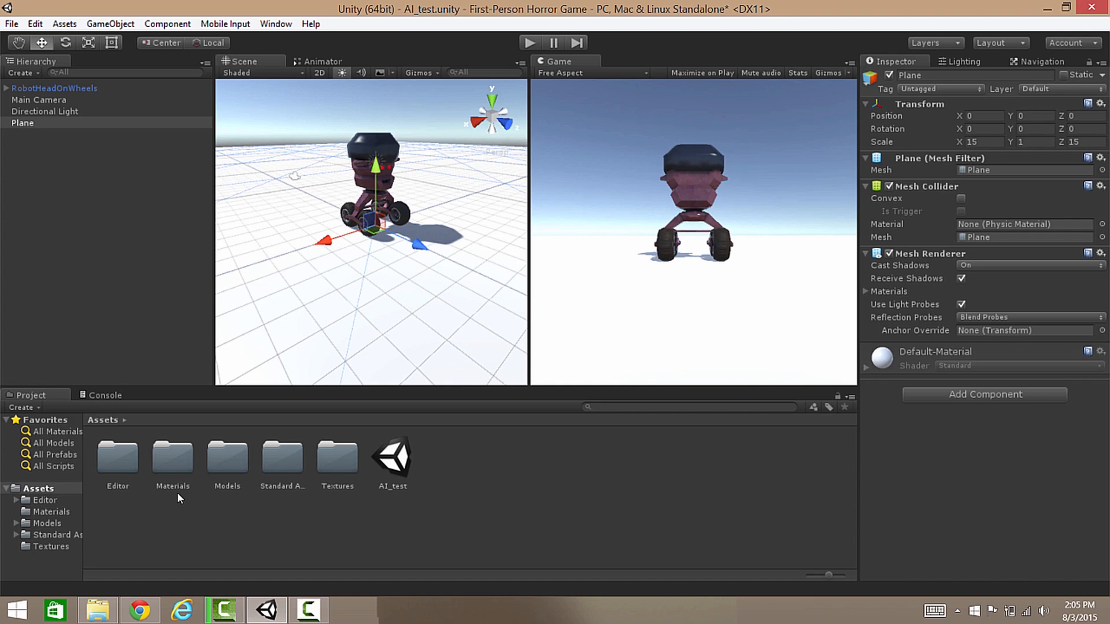
Create a new material named GroundMat in the Materials folder
right_click(208, 457)
mouse_move(308, 215)
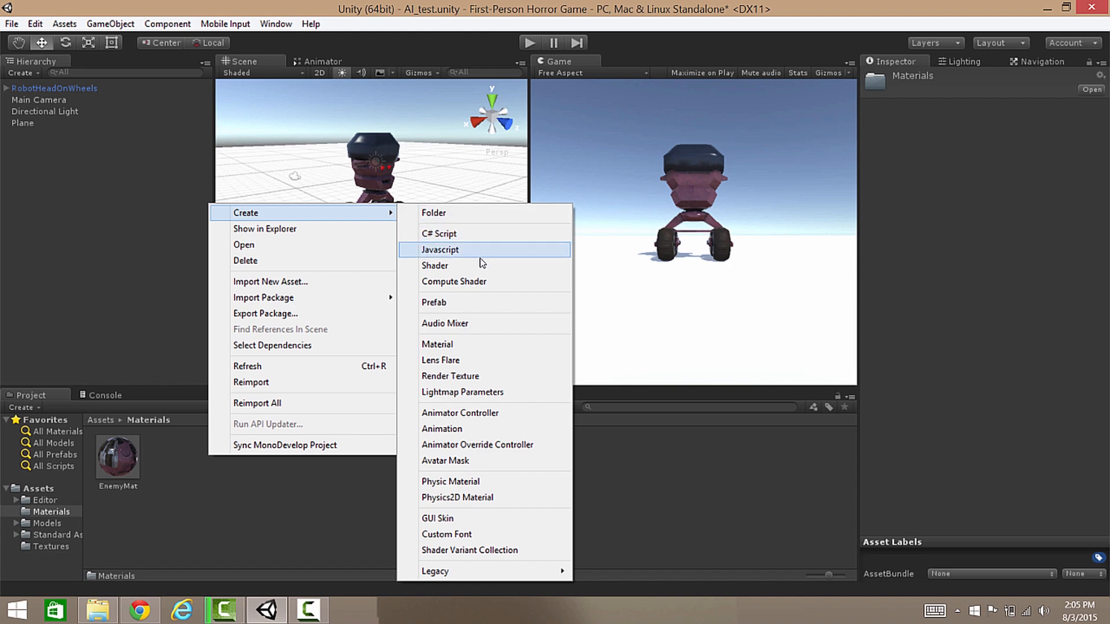
left_click(451, 345)
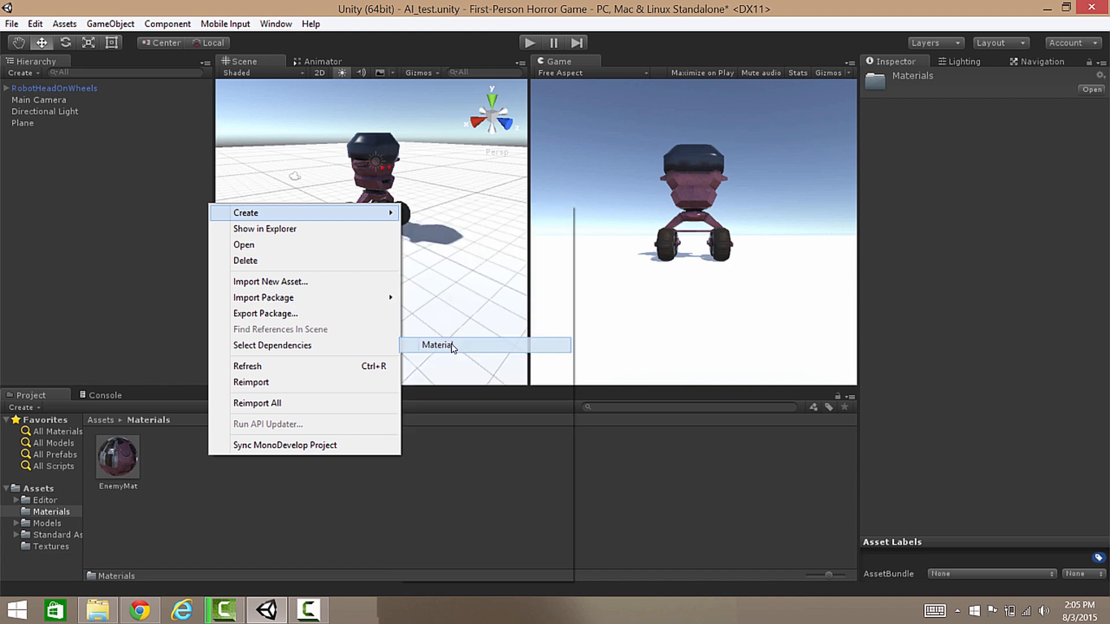
type("Gro")
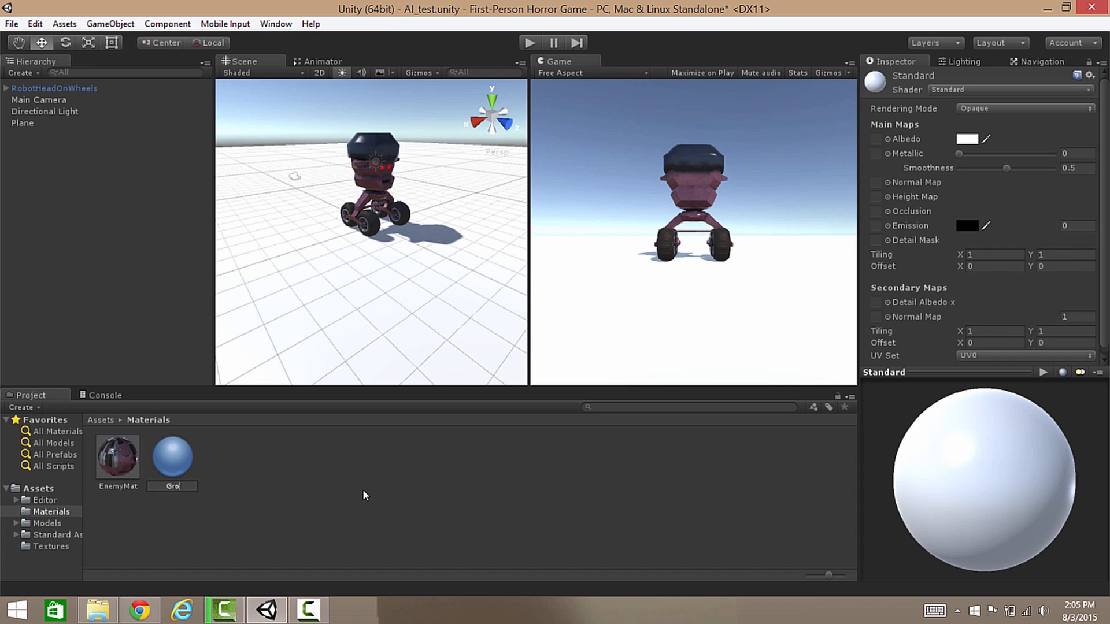
type("undMat")
key("Return")
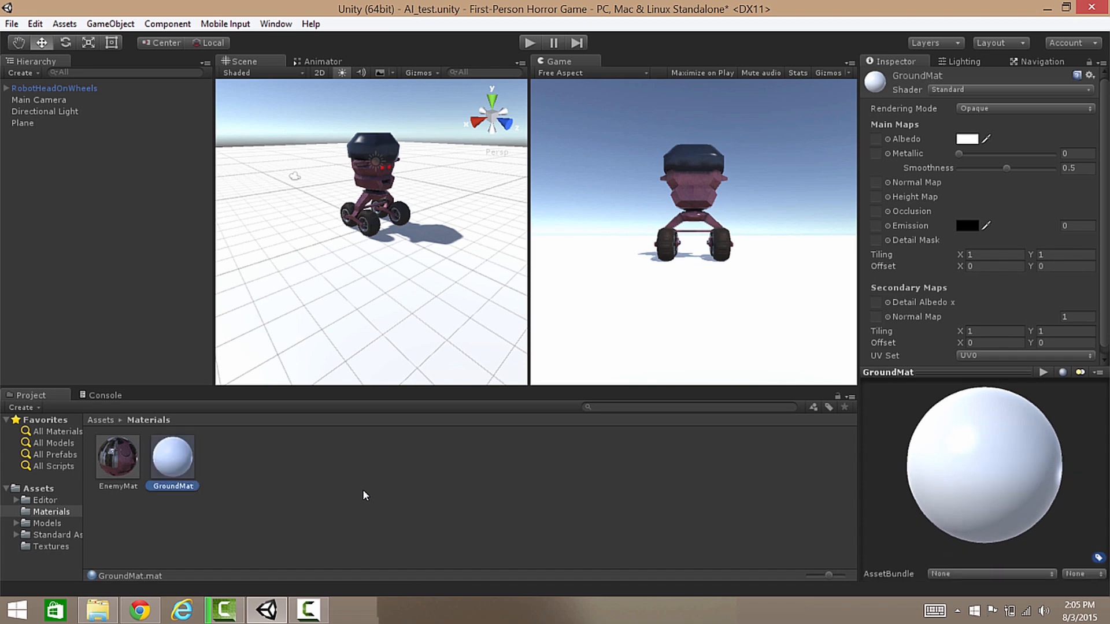
Set GroundMat's albedo to a dark olive green, hex 2E2F16
left_click(967, 140)
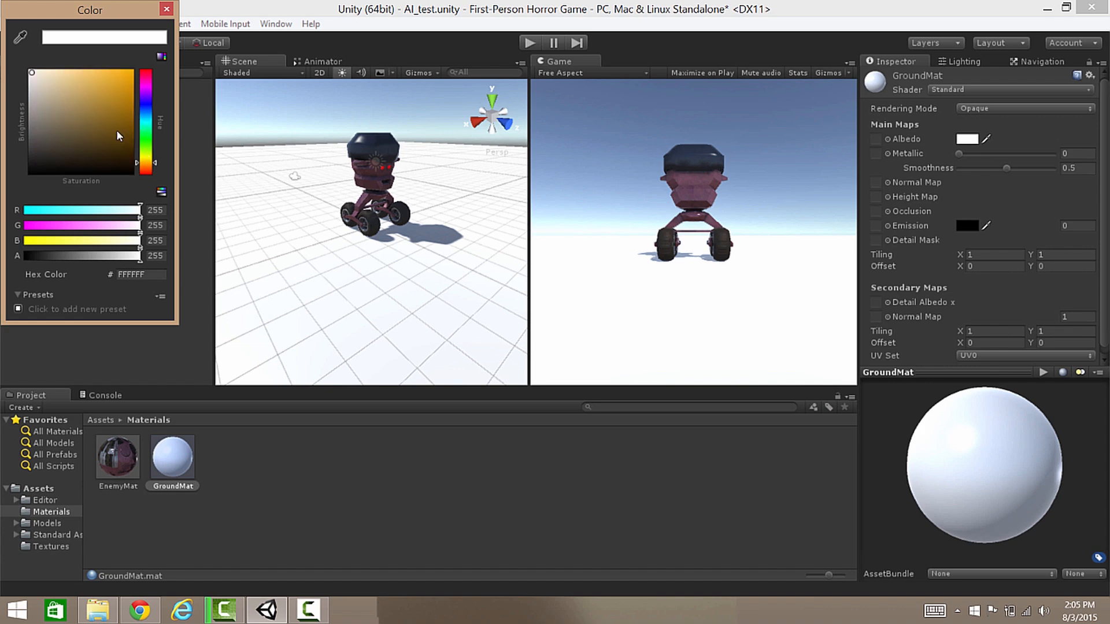
left_click(146, 156)
left_click_drag(75, 132, 85, 155)
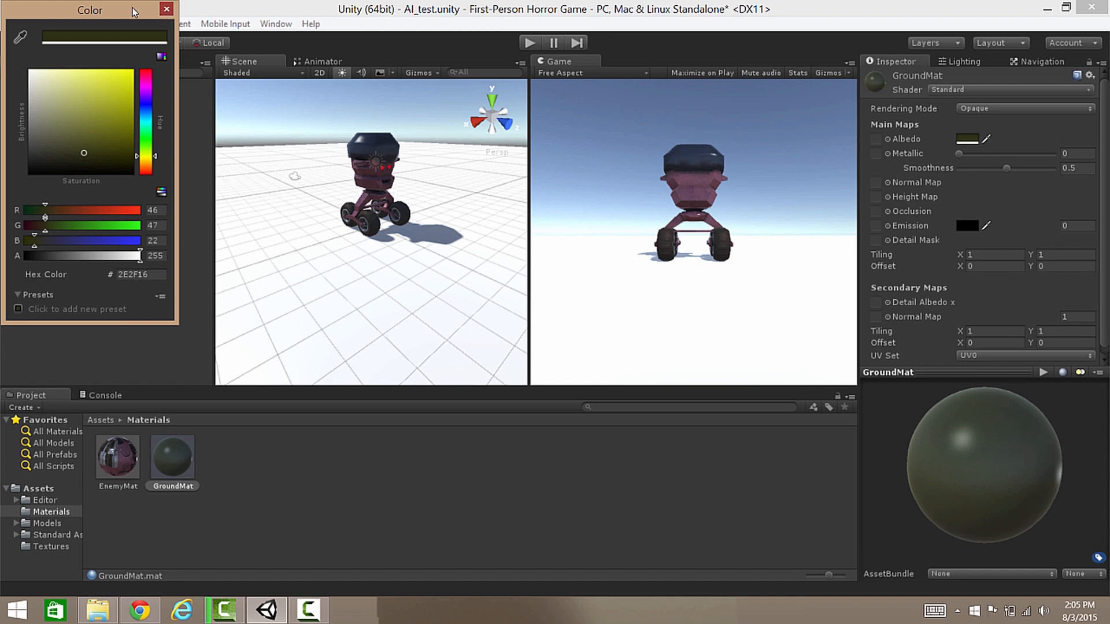
left_click(166, 8)
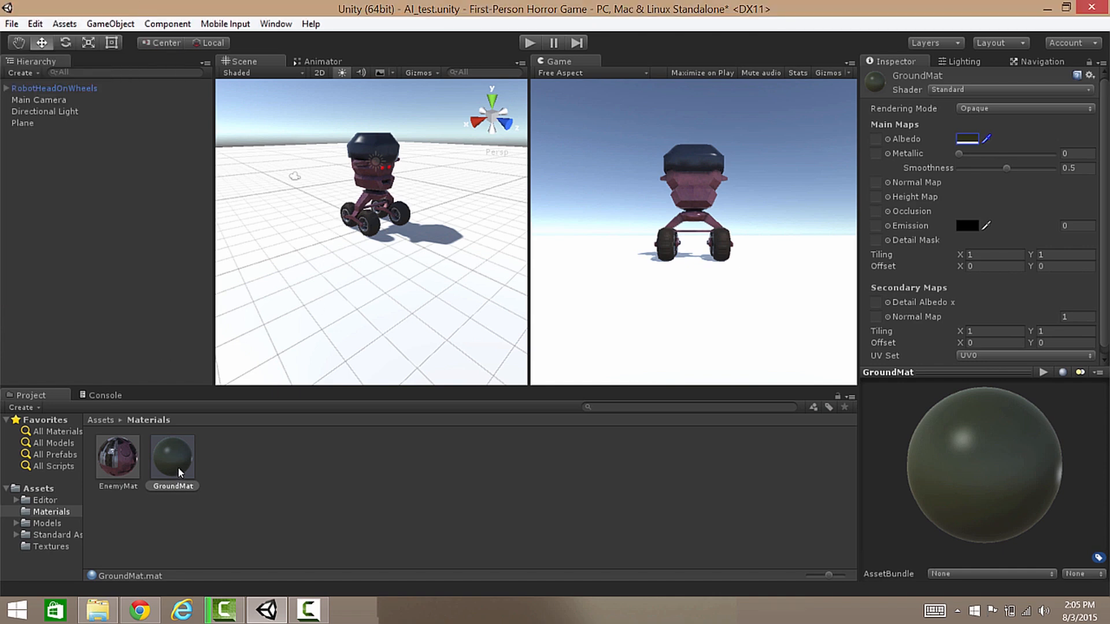
Apply the GroundMat material to the ground plane in the scene
left_click_drag(178, 469, 271, 317)
mouse_move(289, 294)
right_mouse_down()
mouse_move(288, 260)
mouse_move(274, 287)
mouse_move(322, 289)
mouse_move(297, 289)
mouse_move(300, 280)
mouse_move(304, 289)
right_mouse_up()
key("w")
key("s")
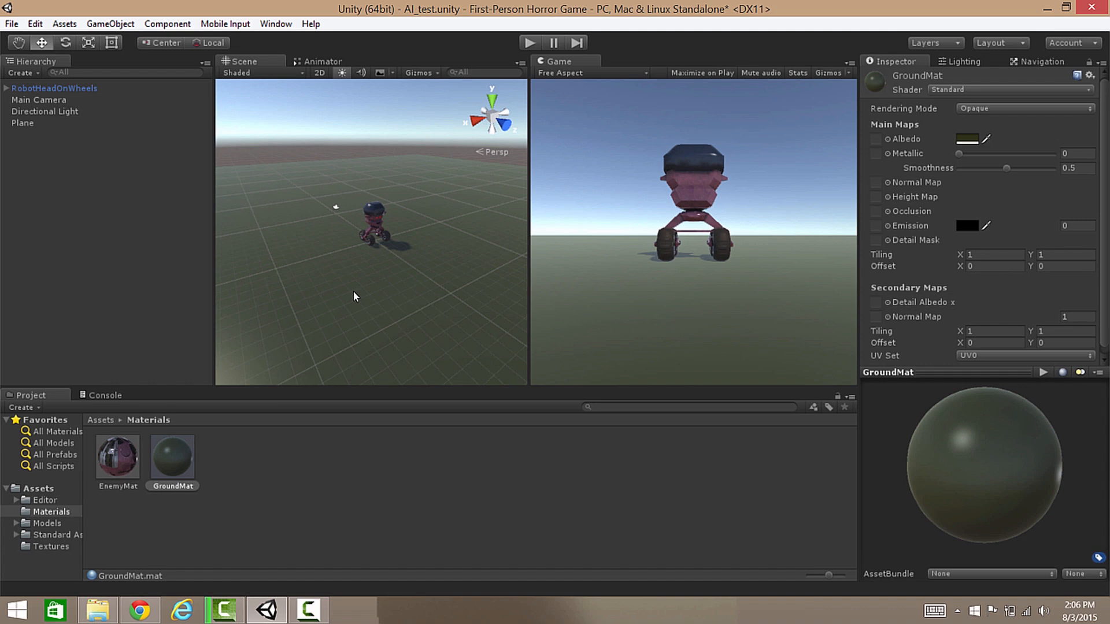
Create an empty game object and set its position to X 0, Y 0, Z 0
left_click(106, 24)
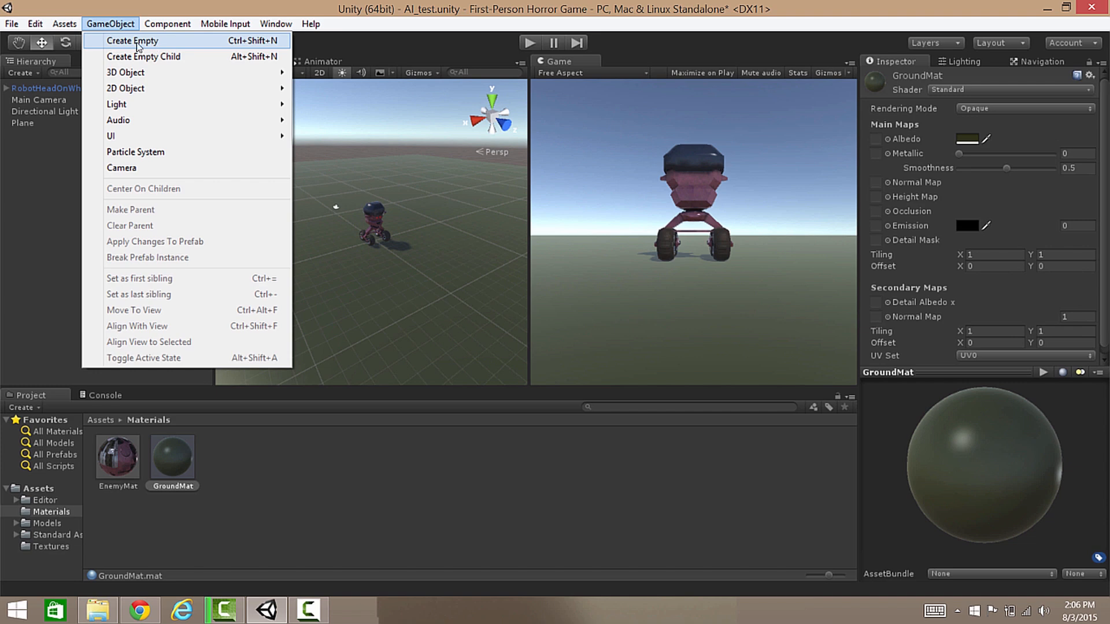
left_click(139, 41)
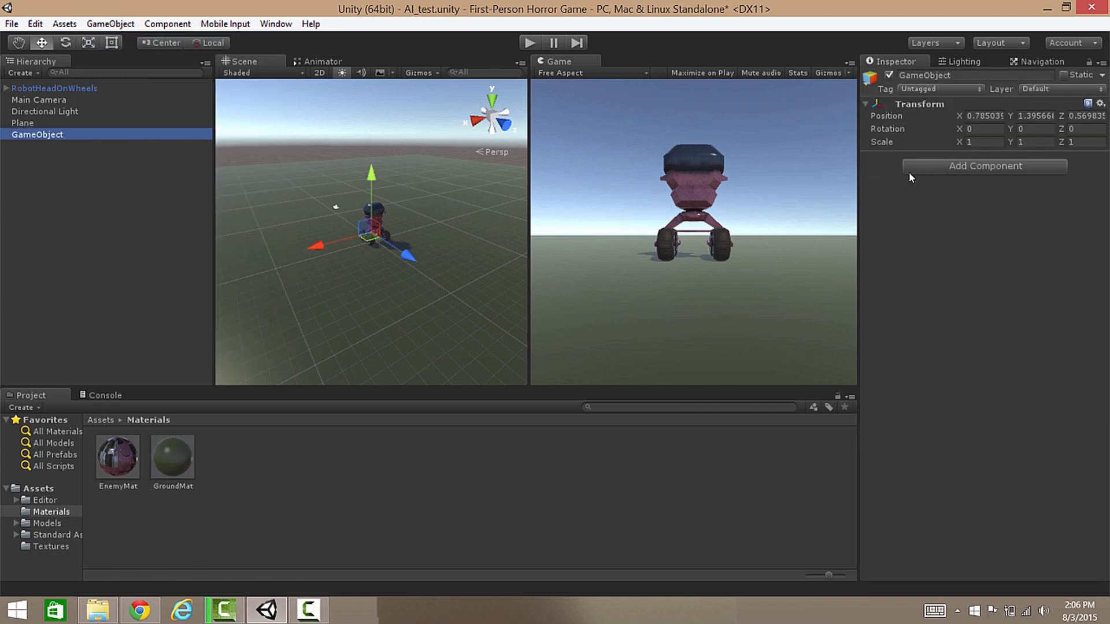
left_click(983, 116)
type("0")
key("Tab")
type("0")
key("Tab")
type("0")
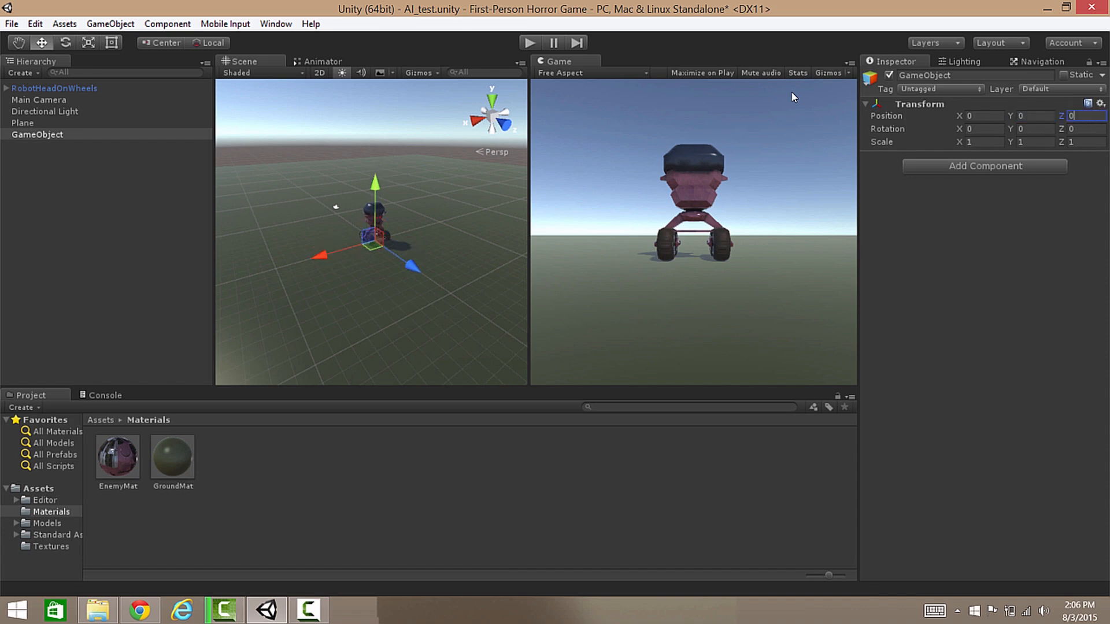
Raise the empty game object to the robot's head height, about 2.55 on Y
left_click_drag(397, 273, 416, 260, "alt")
key("w")
right_click_drag(416, 259, 349, 148)
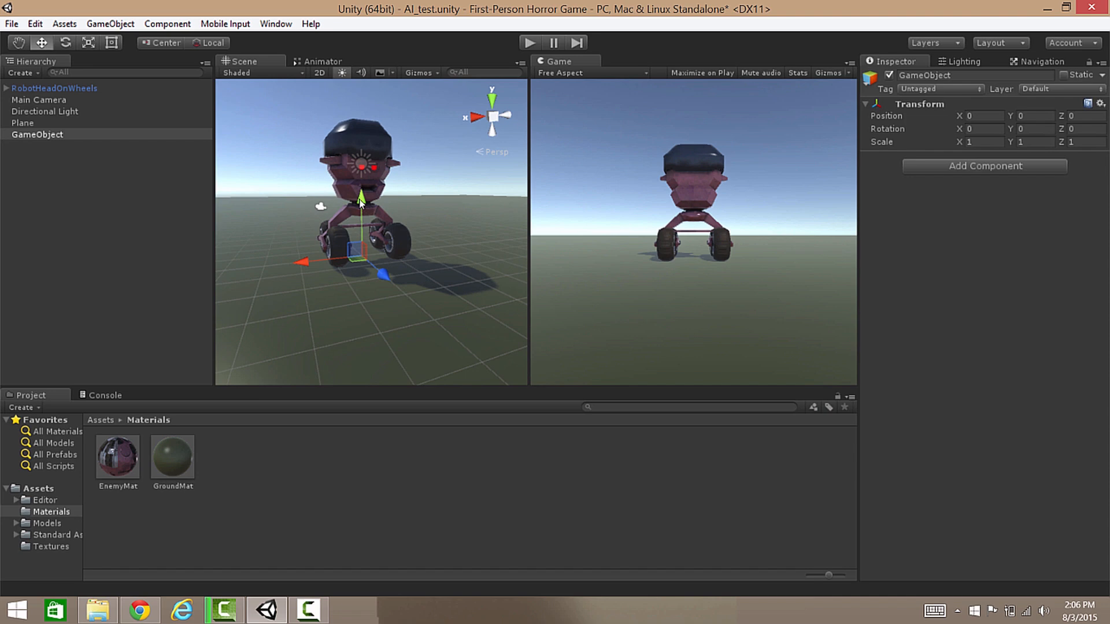
left_click_drag(363, 204, 367, 130)
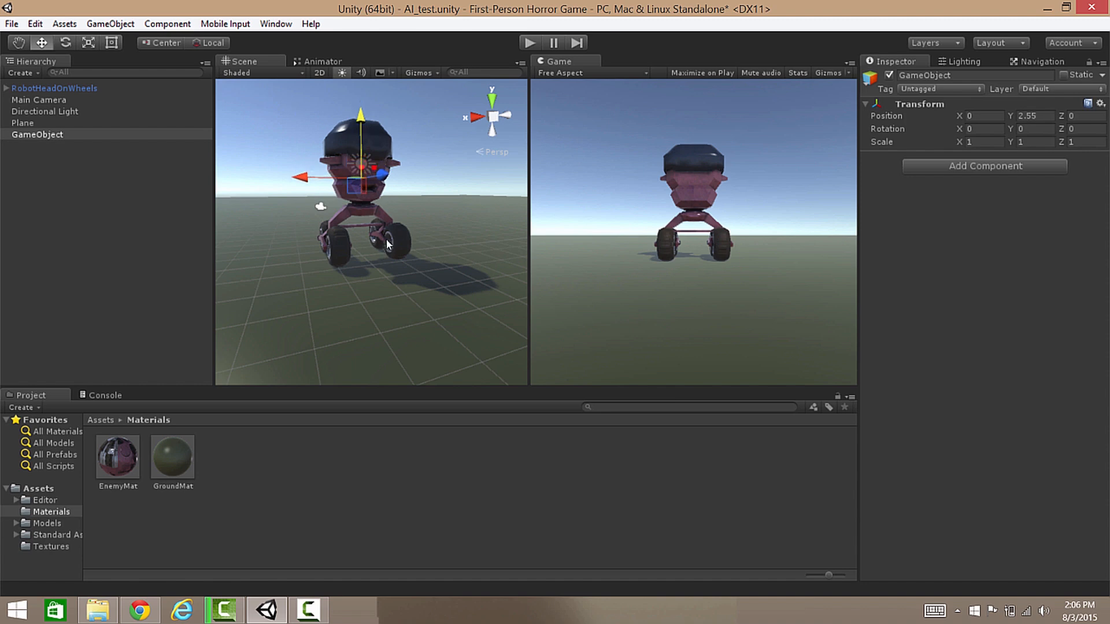
Move the empty game object sideways away from the robot, to about 7.19 on X
left_click_drag(386, 238, 453, 265, "alt")
key("s")
key("a")
right_click_drag(454, 265, 383, 238)
left_click_drag(380, 213, 267, 230)
right_click_drag(323, 257, 298, 240)
key("w")
key("d")
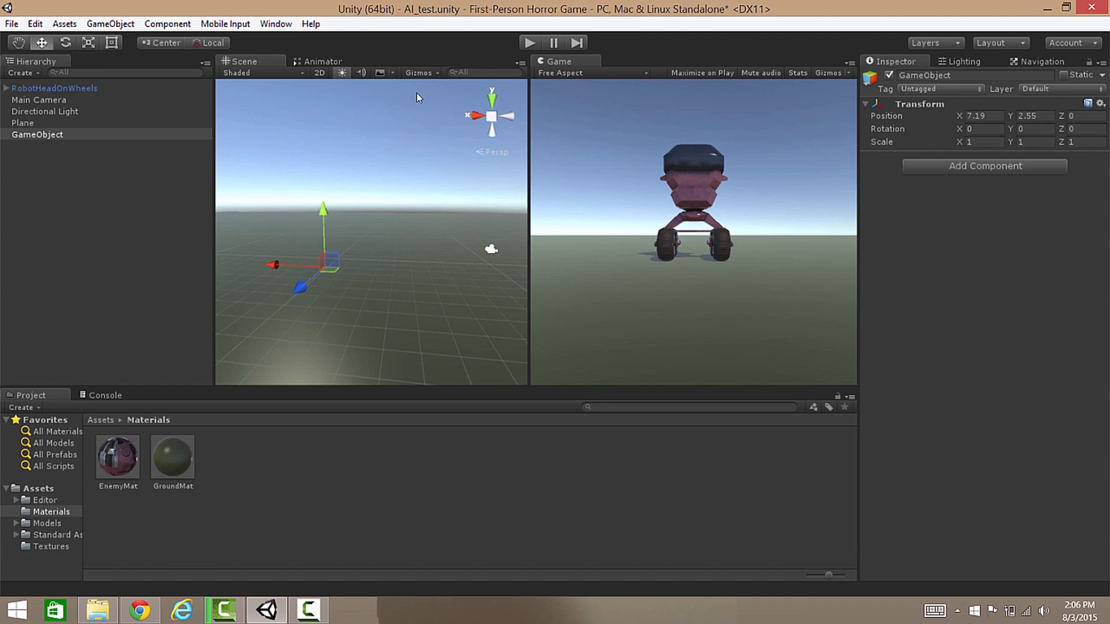
left_click(385, 158)
right_click_drag(346, 196, 309, 219)
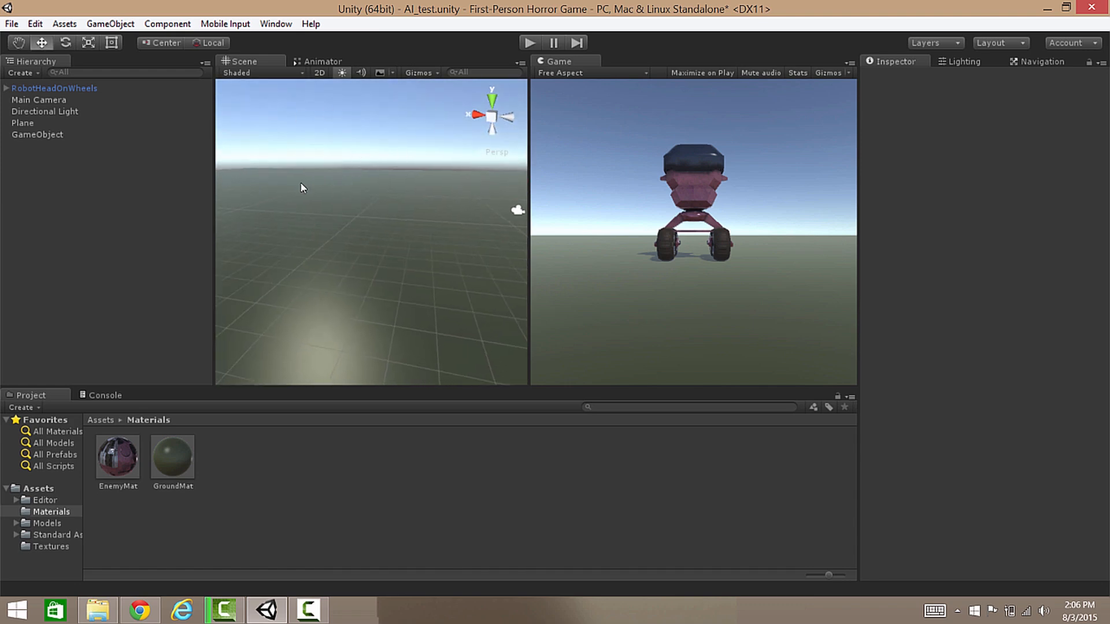
right_click_drag(276, 197, 340, 226)
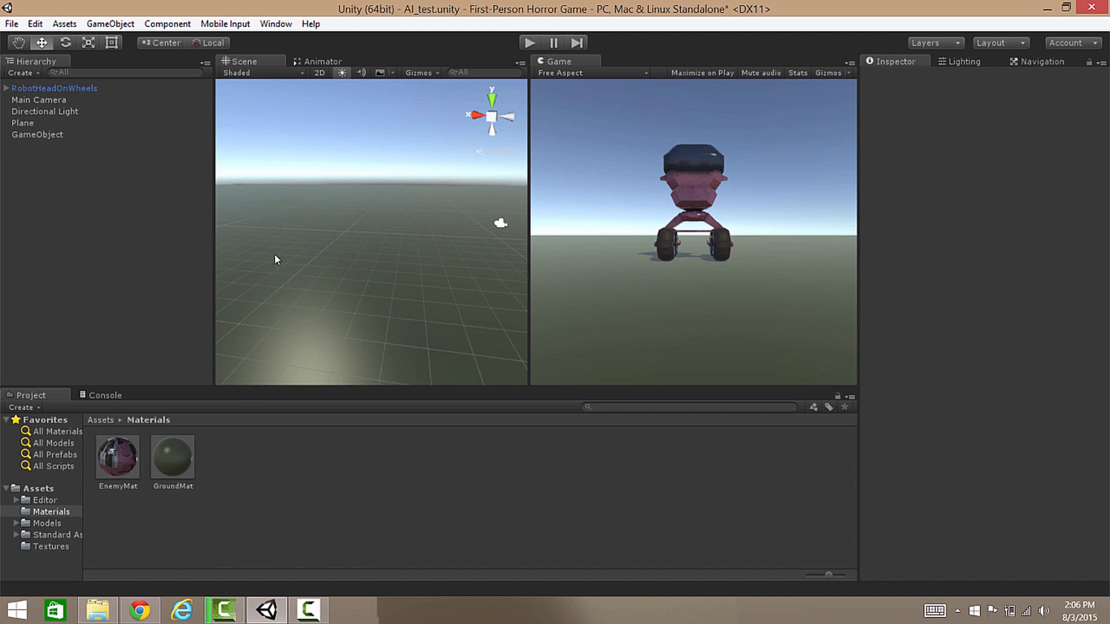
Create a new folder named Scripts in the project's root Assets folder
left_click(101, 420)
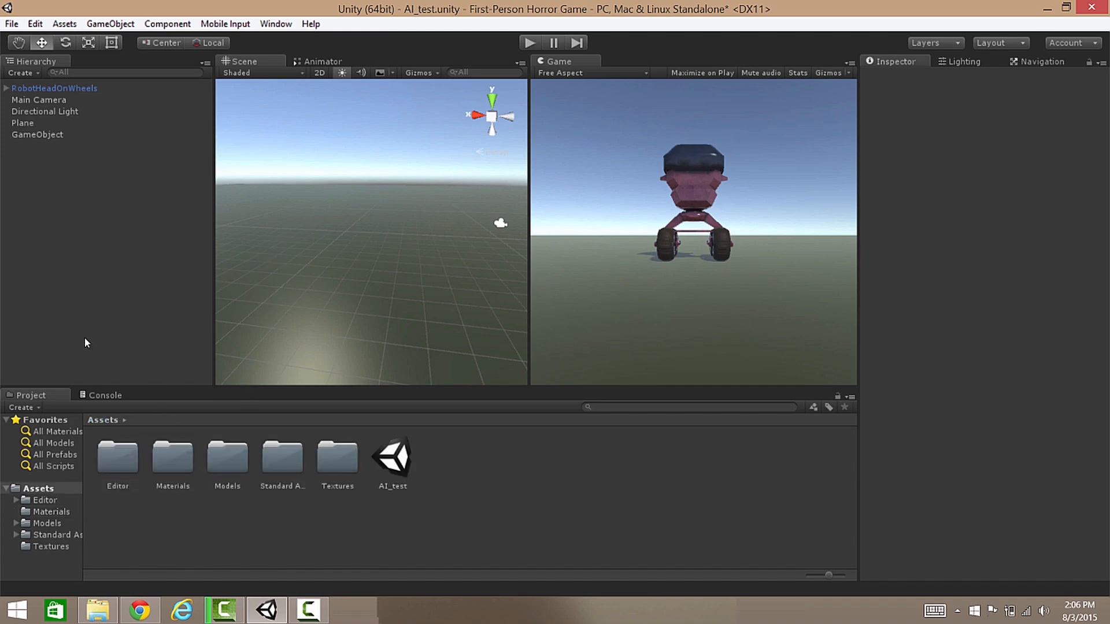
right_click(436, 478)
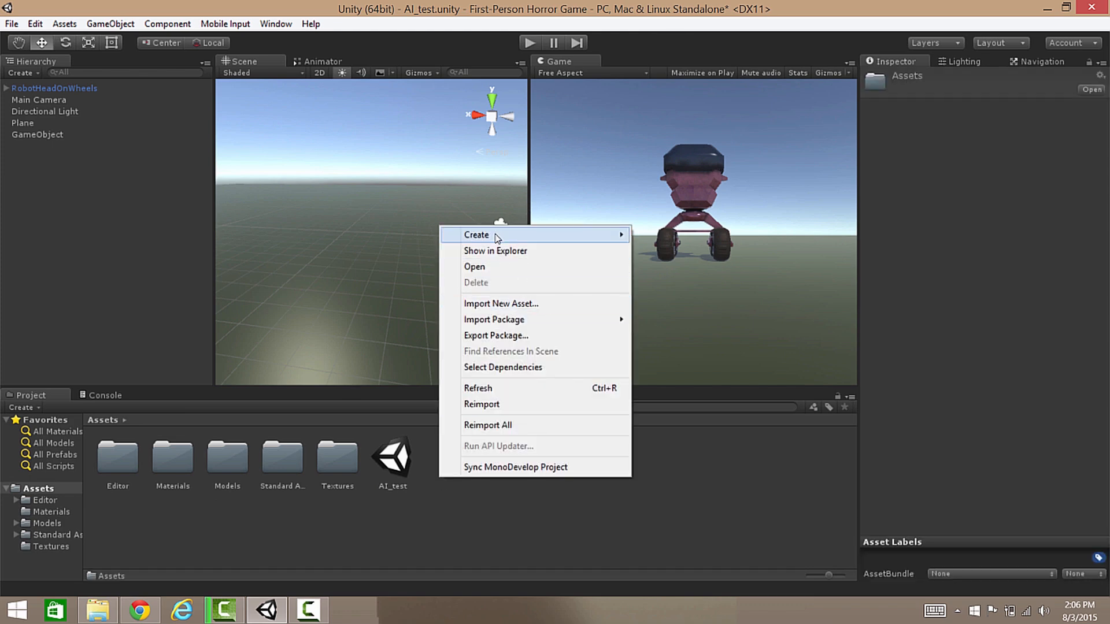
mouse_move(507, 237)
left_click(661, 235)
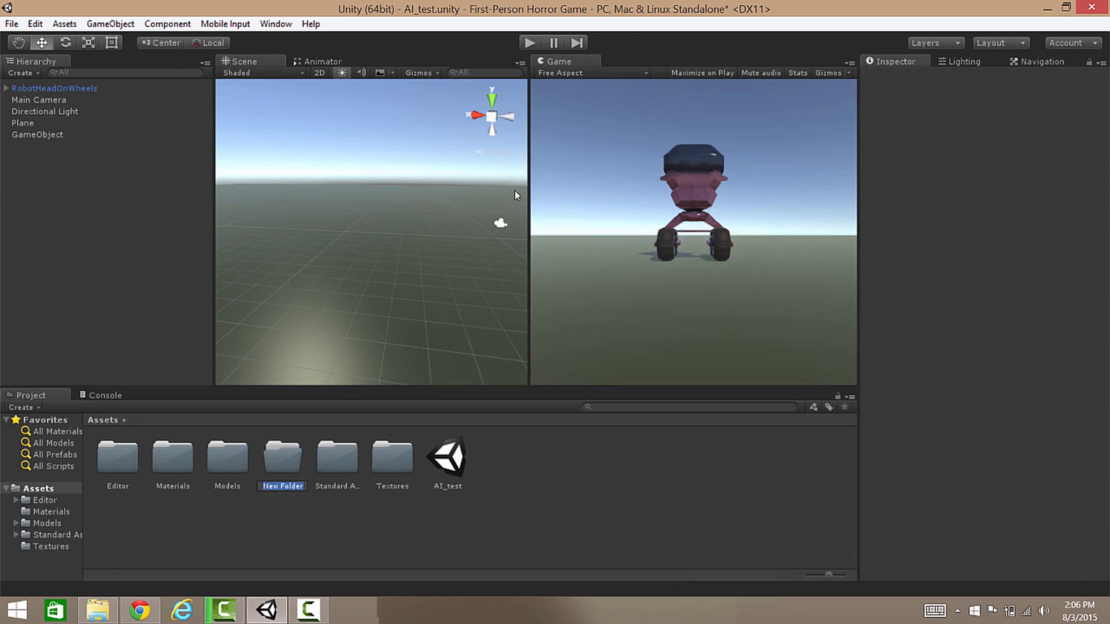
type("Scripts")
key("Return")
Create a C# script named ShowObjectInEditor inside the Scripts folder
double_click(293, 456)
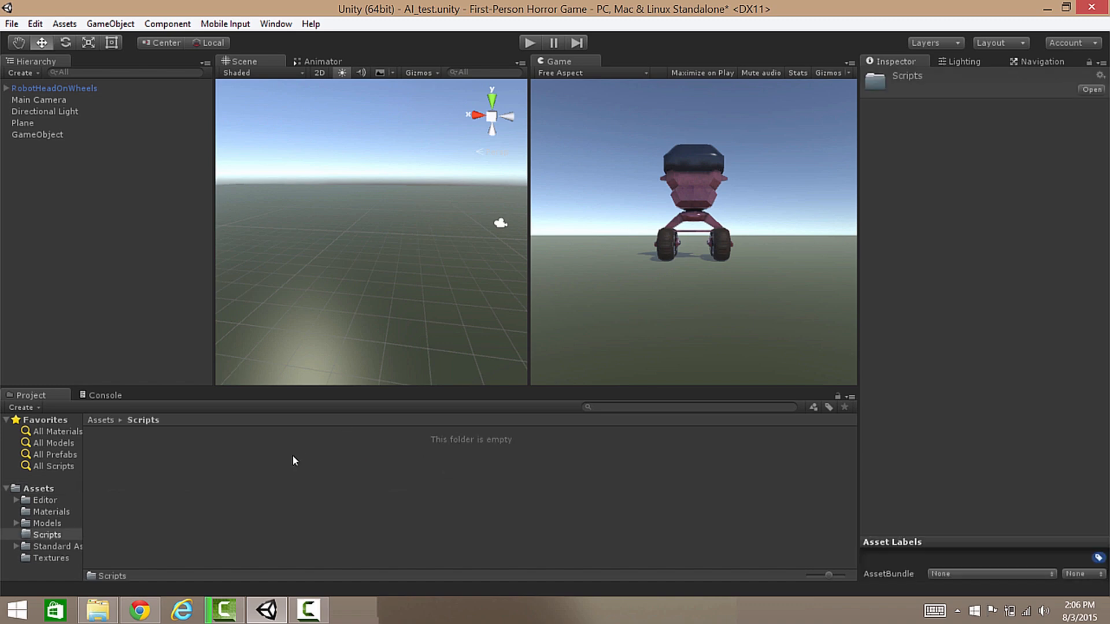
right_click(179, 458)
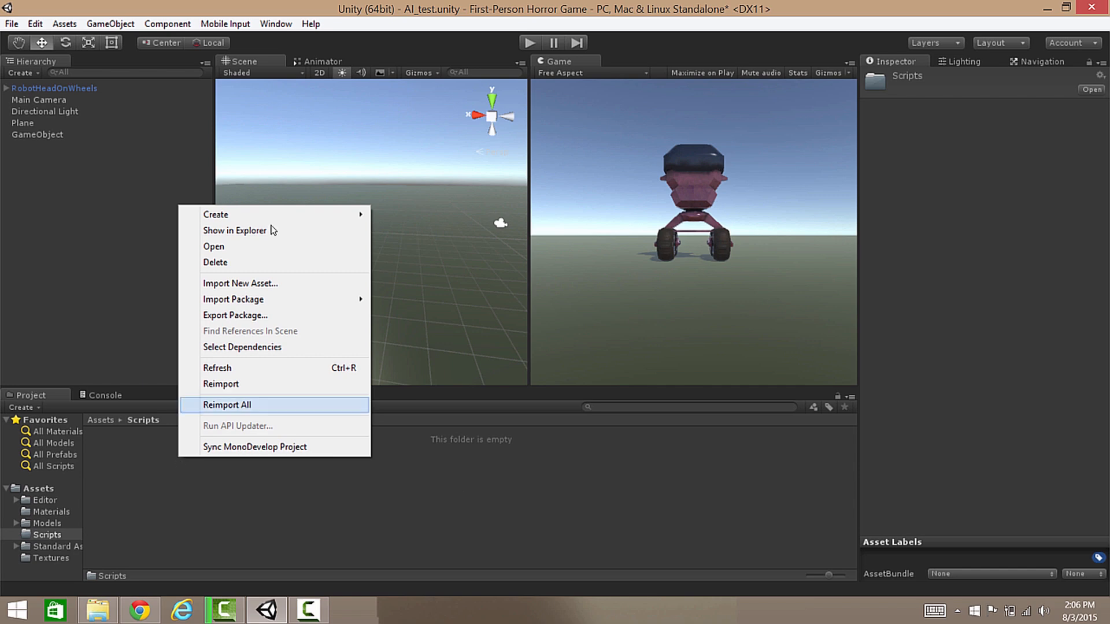
mouse_move(277, 225)
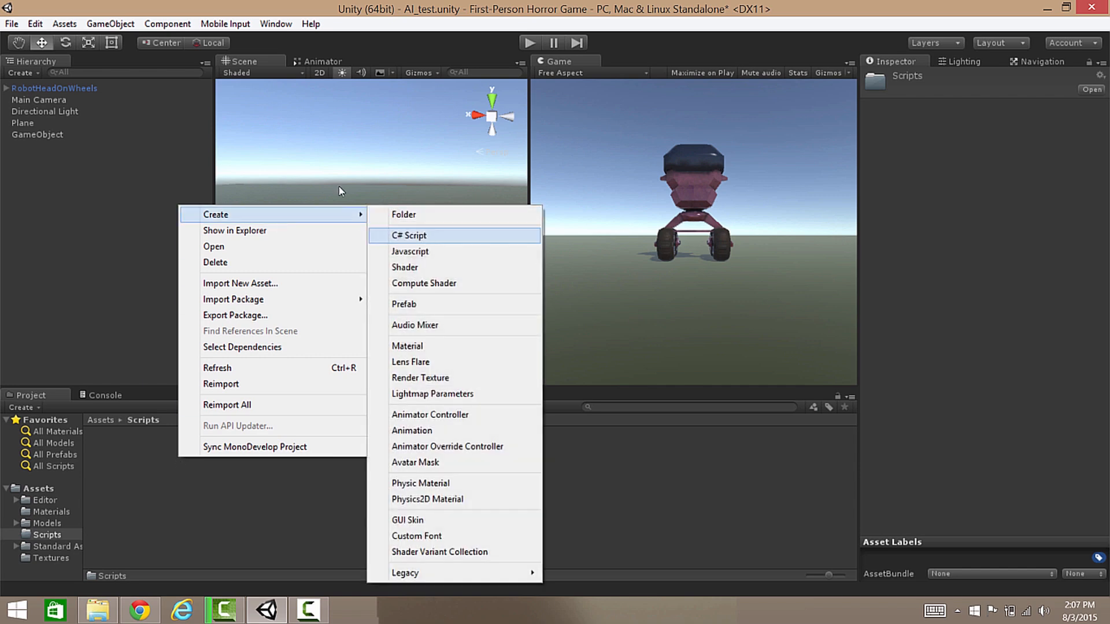
left_click(428, 236)
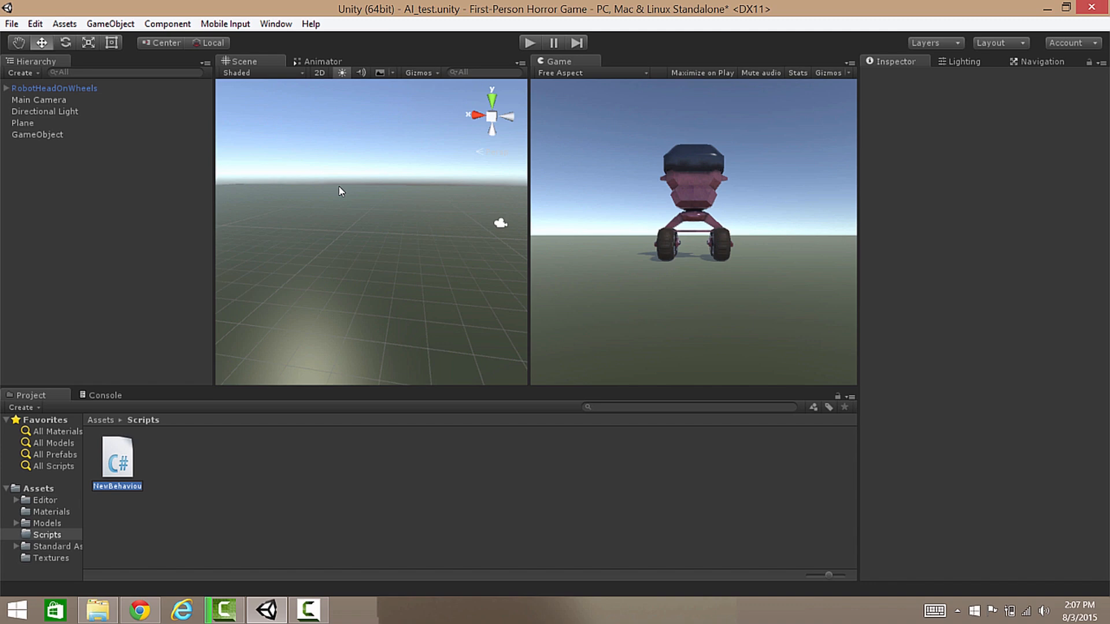
type("Show")
type("ObjectI")
type("n")
type("Editor")
key("Return")
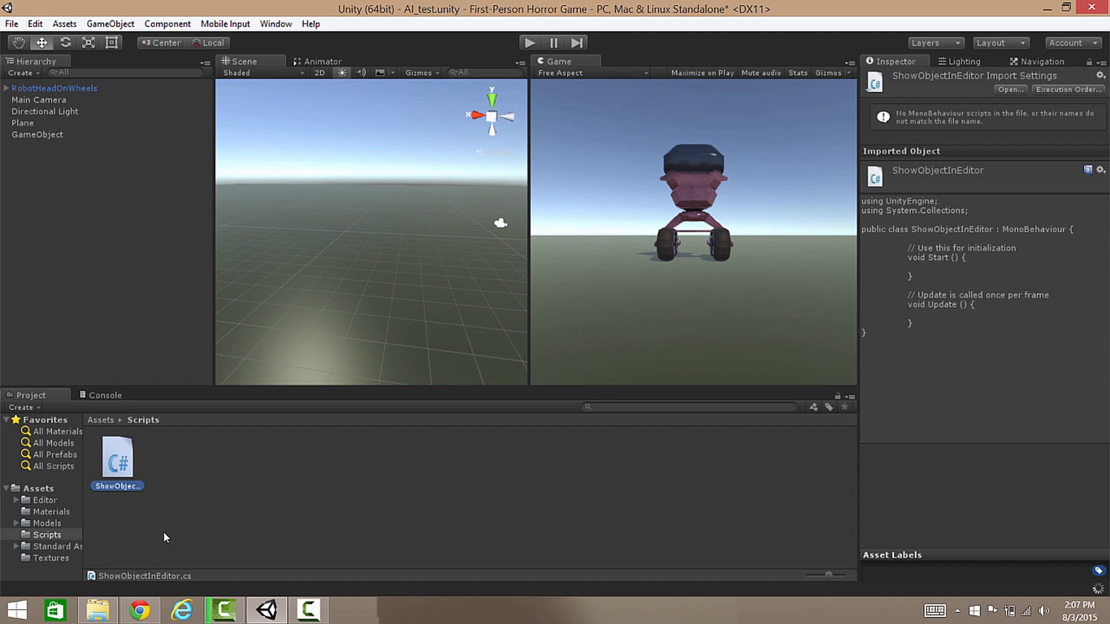
Switch to Chrome and copy the whole OnDrawGizmosSelected function from the example on the Gizmos.DrawCube documentation page
left_click(139, 610)
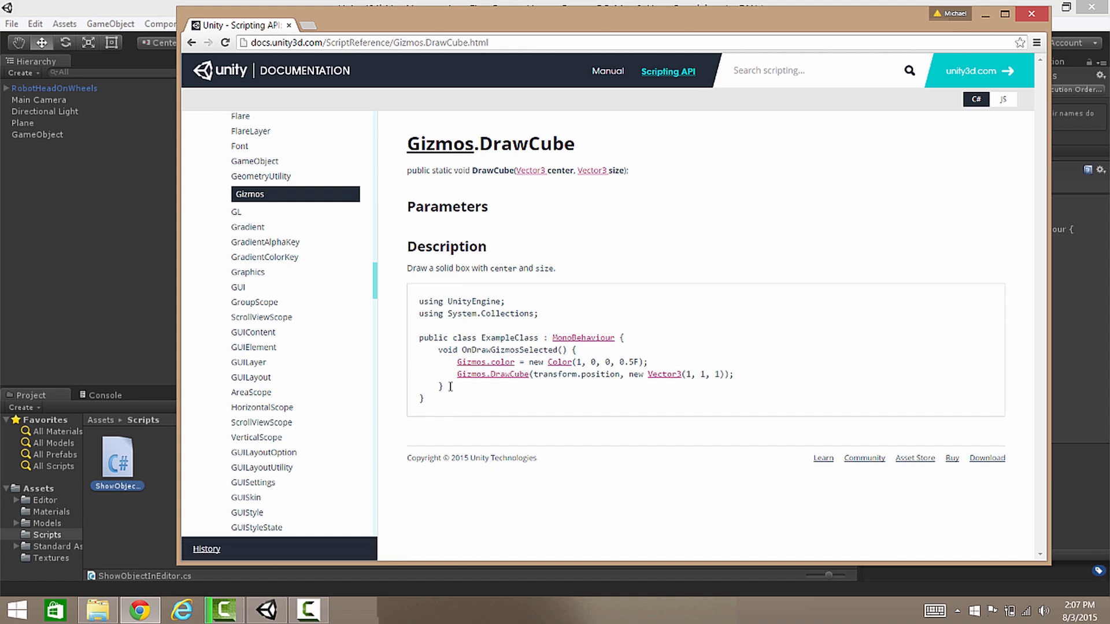
left_click_drag(442, 386, 420, 352)
key("ctrl+c")
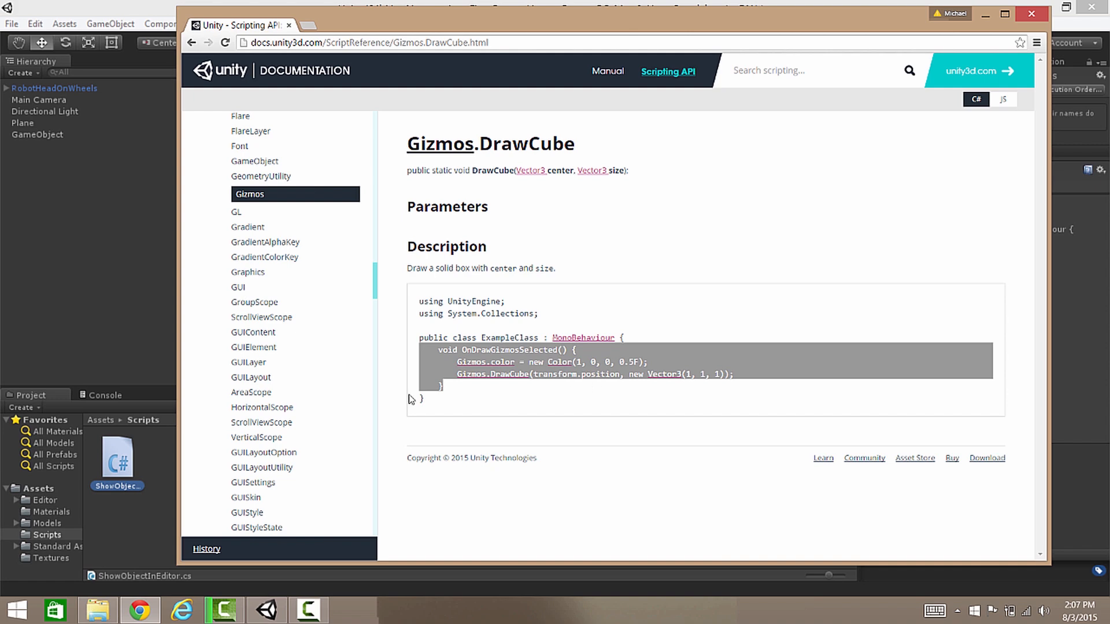
Open the ShowObjectInEditor script from Unity in MonoDevelop, paste the copied OnDrawGizmosSelected function below Update, and save the script
left_click(157, 13)
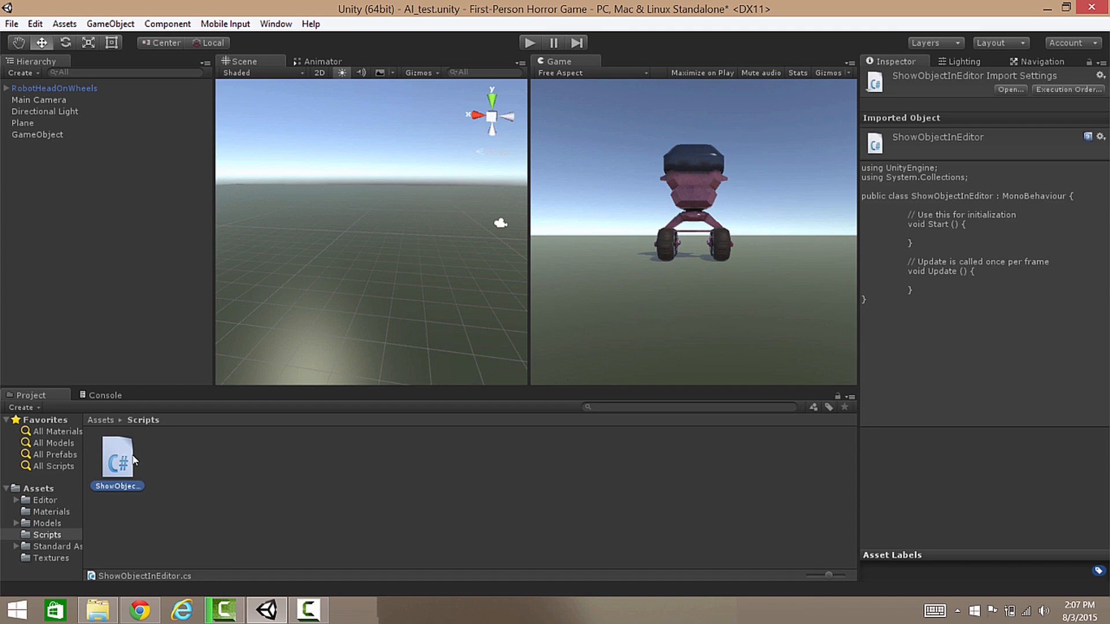
double_click(131, 459)
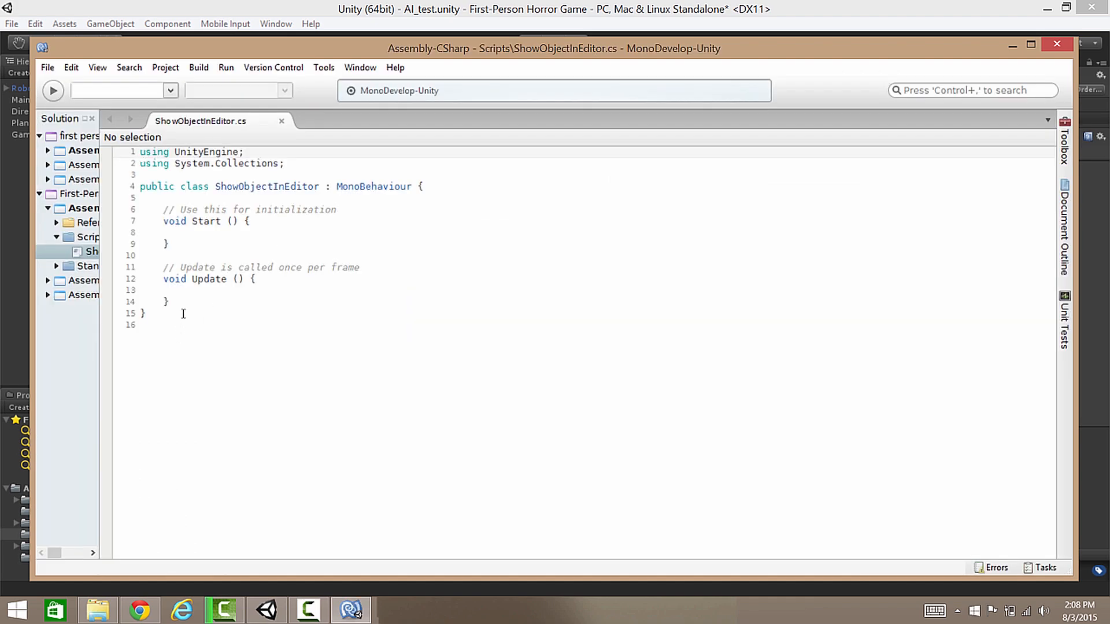
left_click_drag(173, 301, 164, 290)
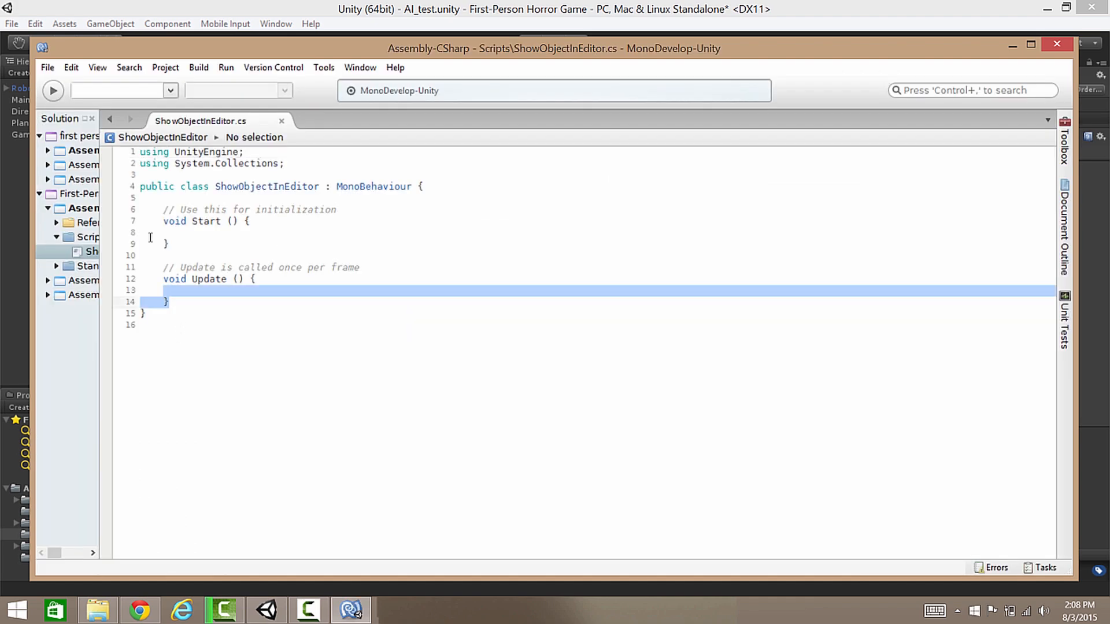
left_click(183, 301)
key("ctrl+v")
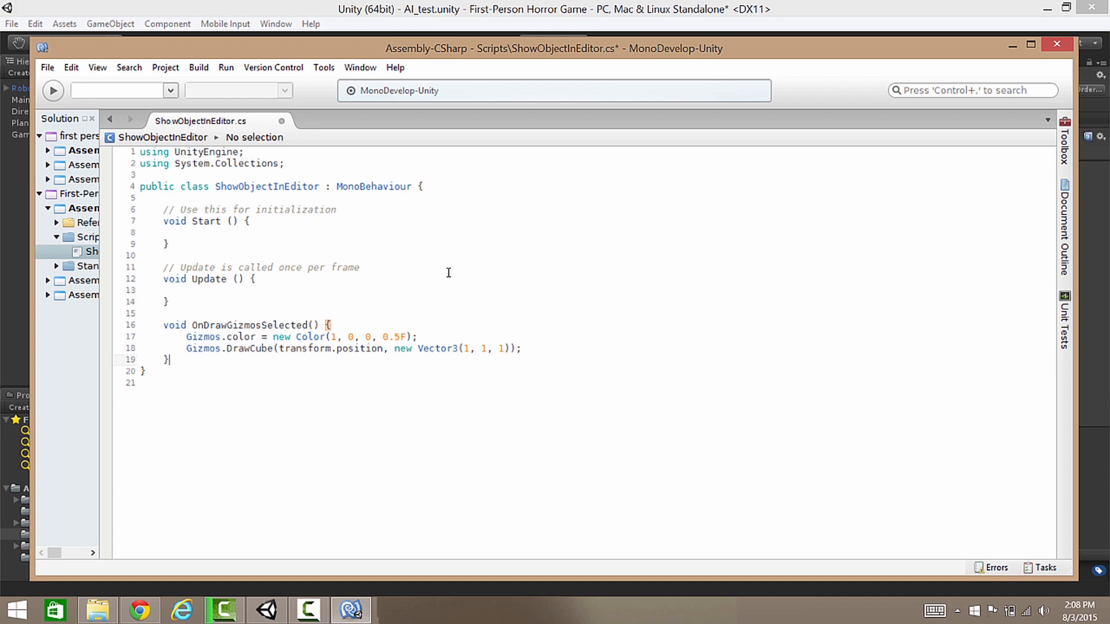
key("ctrl+s")
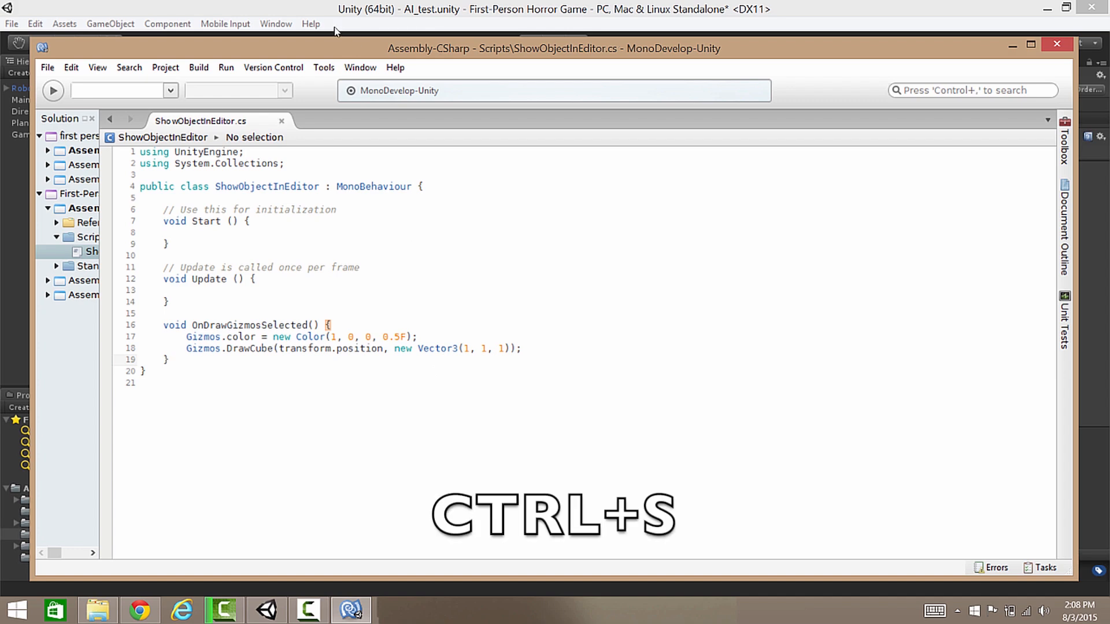
Return to Unity, attach the ShowObjectInEditor script to the empty GameObject and select that object
left_click(266, 14)
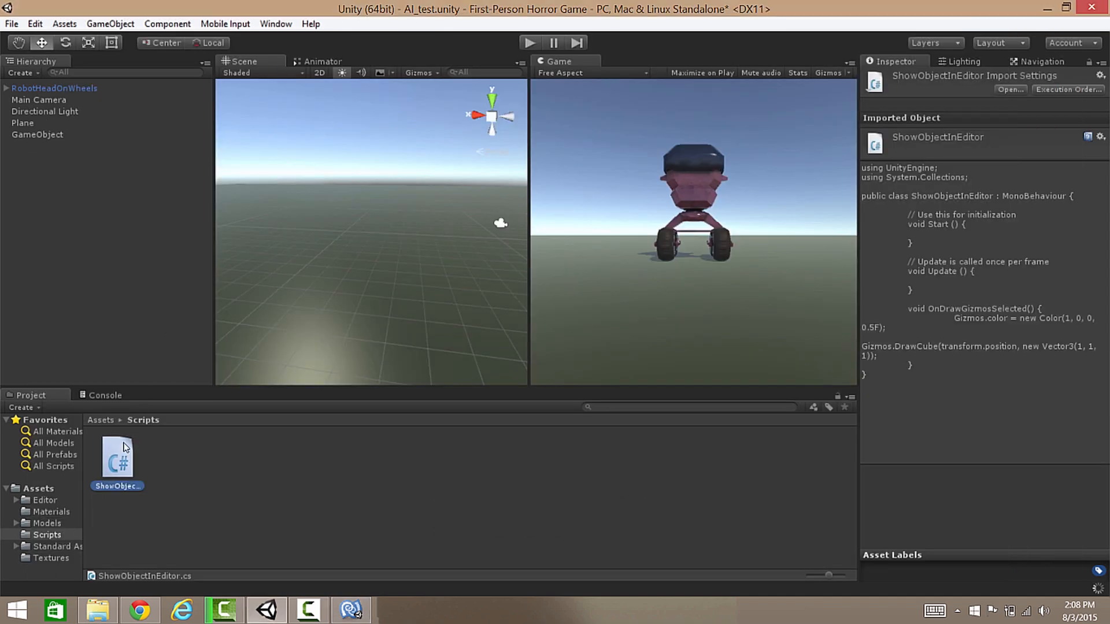
left_click_drag(85, 135, 43, 139)
left_click(32, 133)
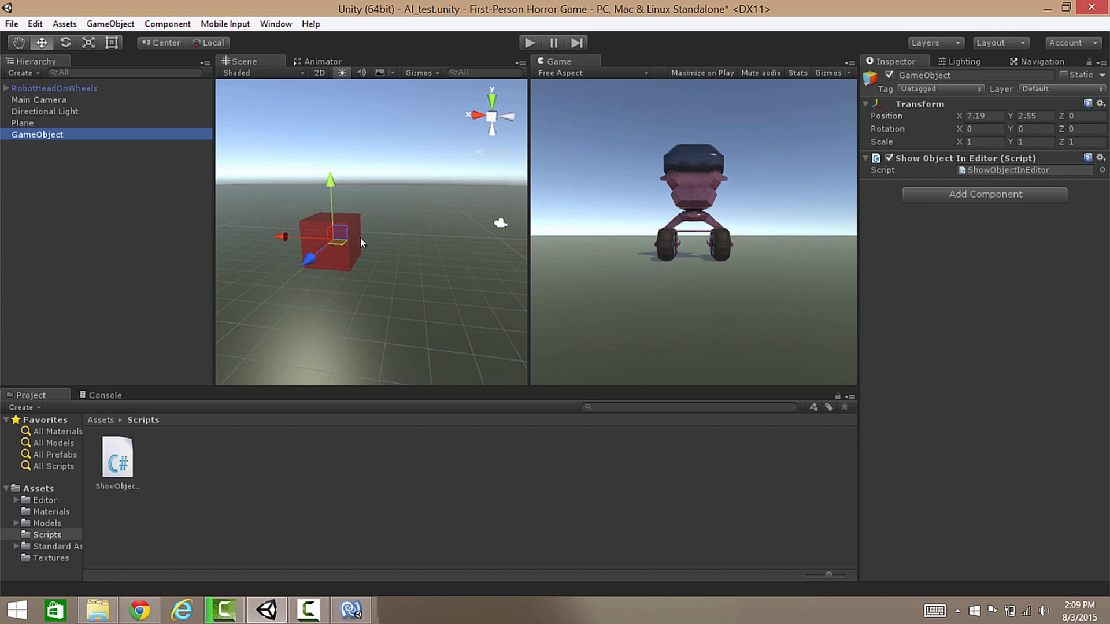
Rename the empty GameObject in the scene hierarchy as Waypoint
left_click_drag(403, 238, 399, 272, "alt")
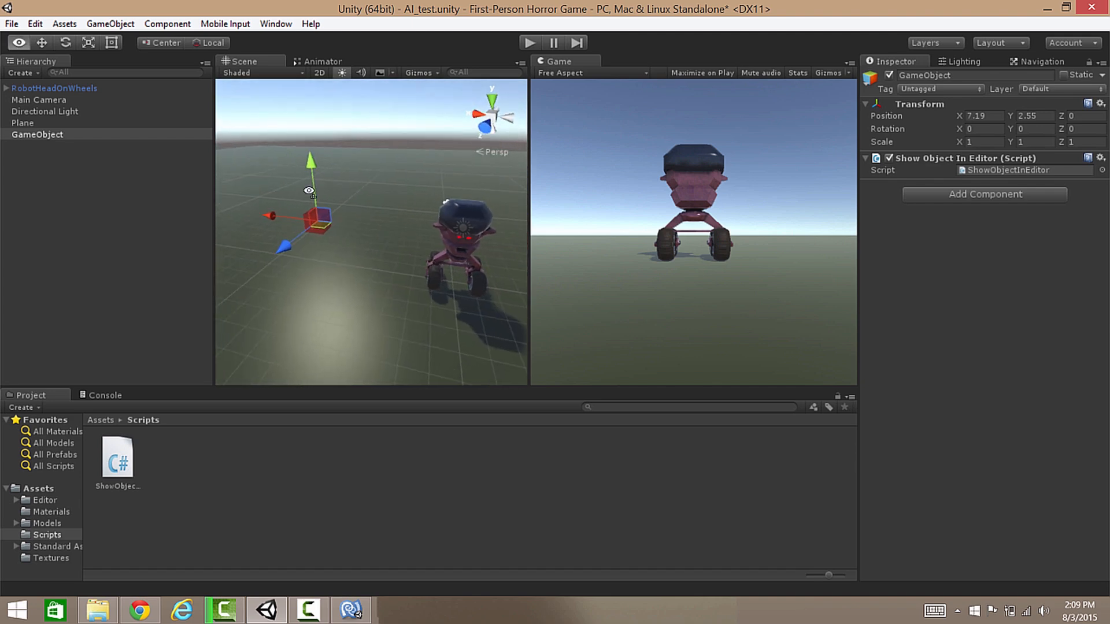
right_click(46, 133)
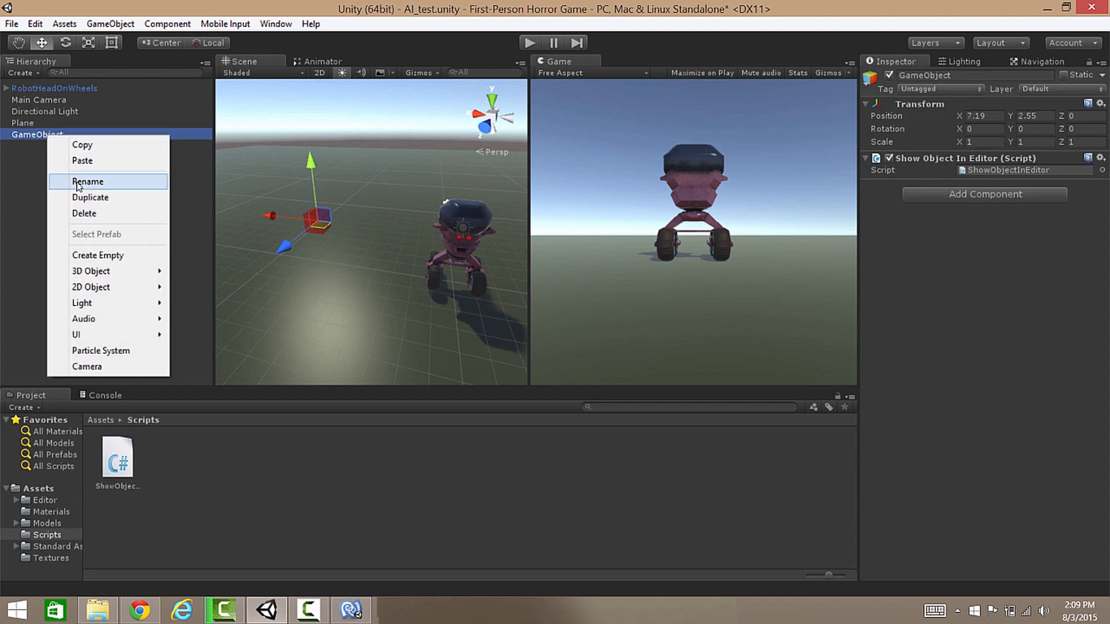
left_click(81, 181)
type("Waypoint")
key("Return")
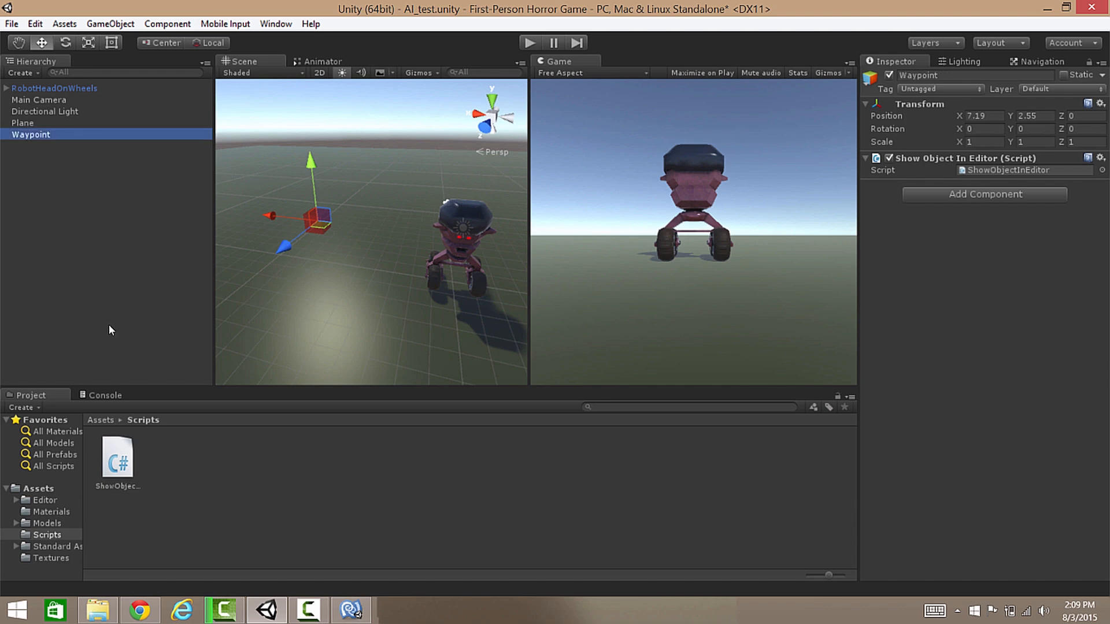